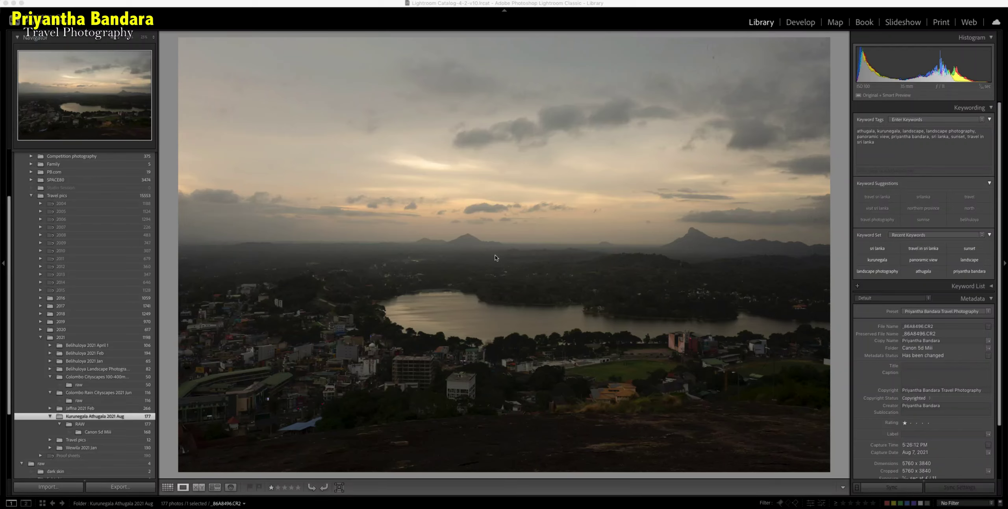
- Zoom in and out on the sunset lake photo in the Library, then switch to Develop
{"action": "left_click", "coordinate": [486, 326]}
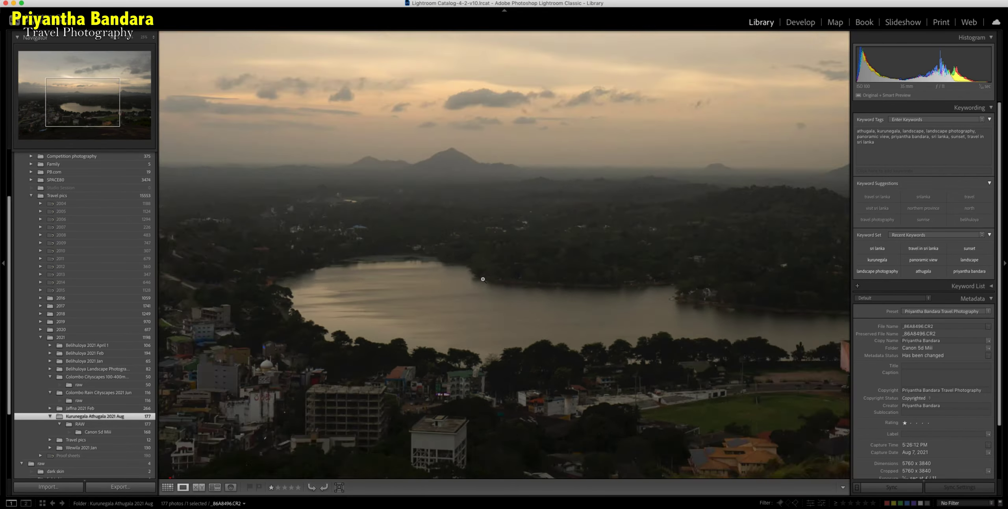
{"action": "left_click", "coordinate": [483, 279]}
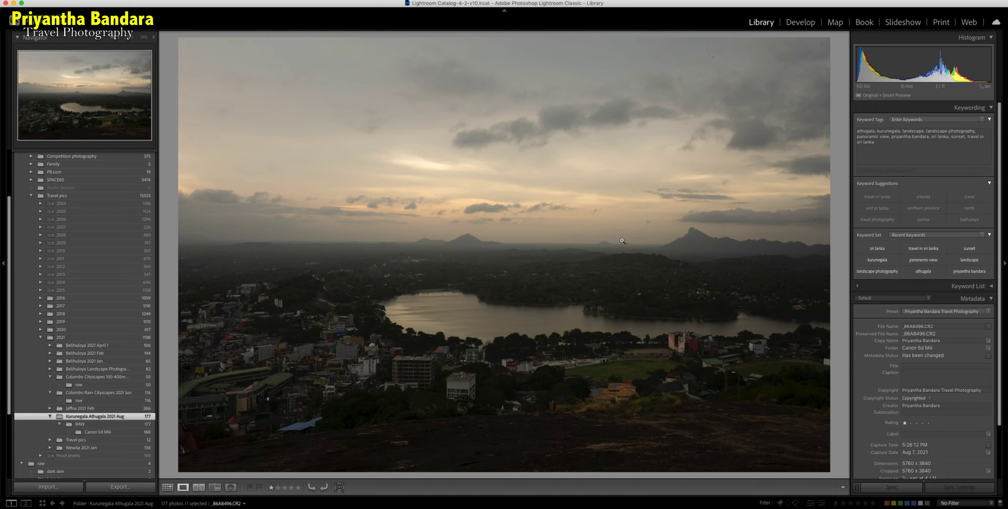
{"action": "scroll", "coordinate": [921, 276], "scroll_direction": "down", "scroll_amount": 3}
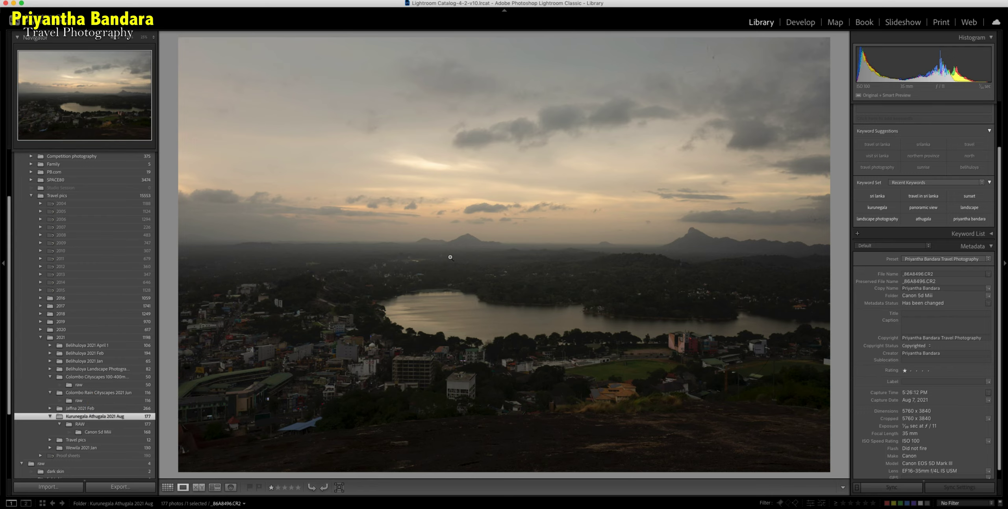
{"action": "left_click", "coordinate": [800, 22]}
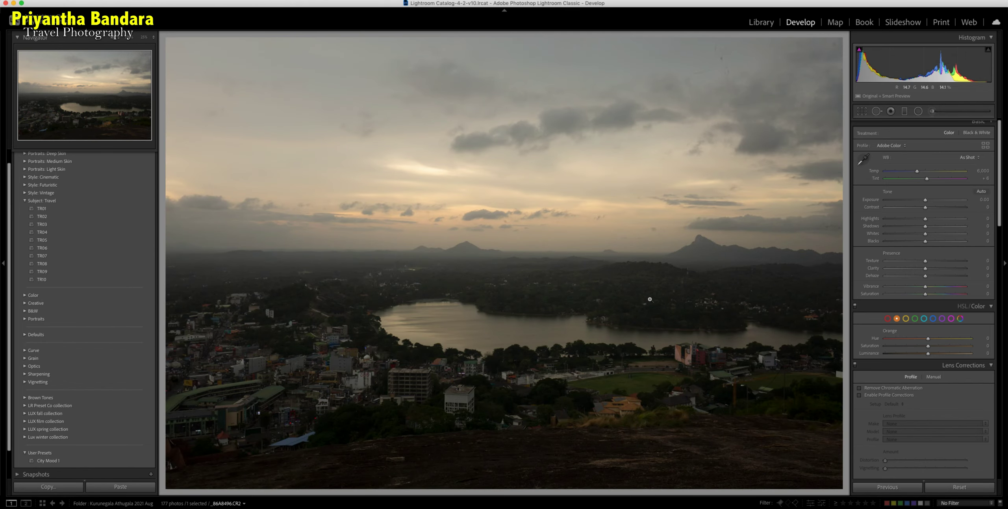
- Zoom in and pan across the city, stadium and orange roofs, then fit the photo
{"action": "left_click", "coordinate": [458, 267]}
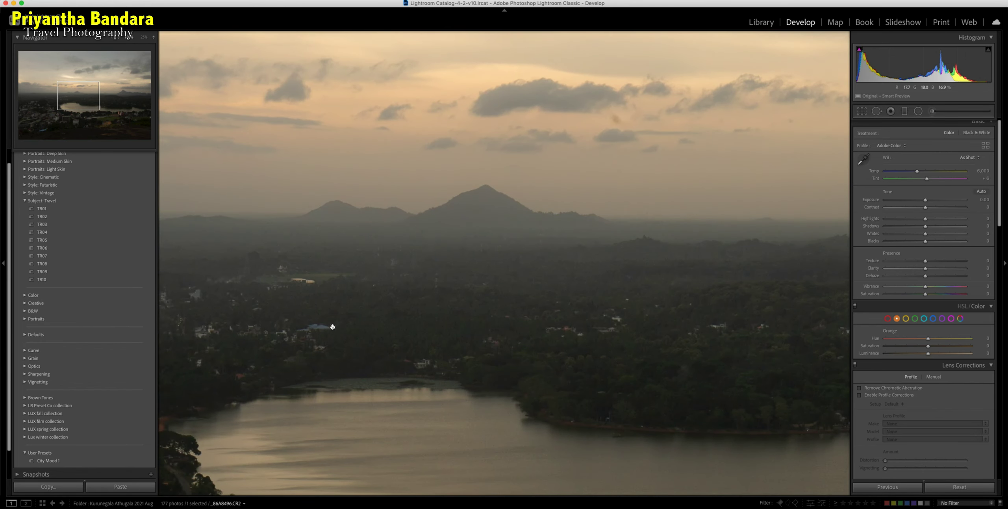
{"action": "left_click_drag", "start_coordinate": [332, 329], "coordinate": [604, 268]}
{"action": "left_click_drag", "start_coordinate": [405, 333], "coordinate": [542, 232]}
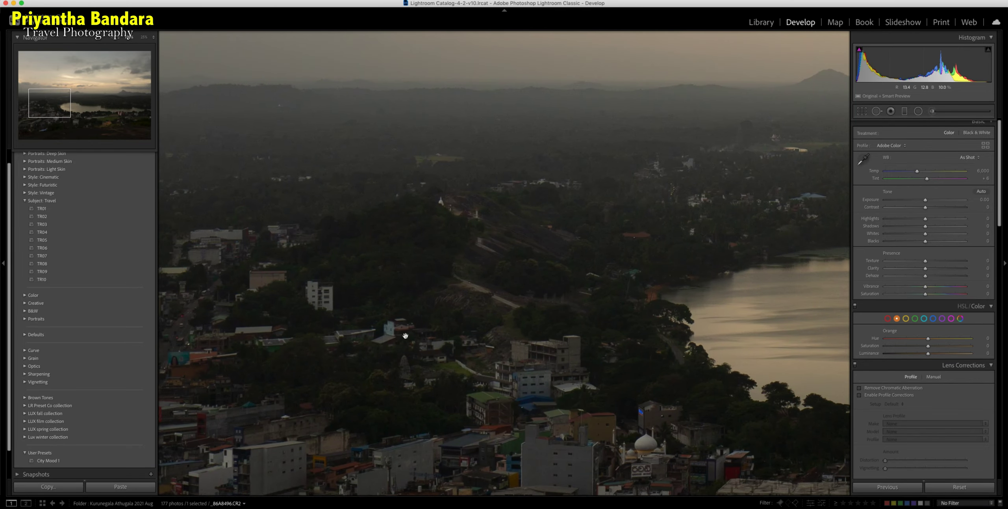
{"action": "left_click_drag", "start_coordinate": [405, 335], "coordinate": [342, 241]}
{"action": "mouse_move", "coordinate": [567, 428]}
{"action": "left_mouse_down"}
{"action": "mouse_move", "coordinate": [450, 382]}
{"action": "mouse_move", "coordinate": [372, 246]}
{"action": "left_mouse_up"}
{"action": "mouse_move", "coordinate": [589, 333]}
{"action": "left_mouse_down"}
{"action": "mouse_move", "coordinate": [520, 342]}
{"action": "mouse_move", "coordinate": [450, 315]}
{"action": "mouse_move", "coordinate": [399, 316]}
{"action": "left_mouse_up"}
{"action": "left_click", "coordinate": [569, 297]}
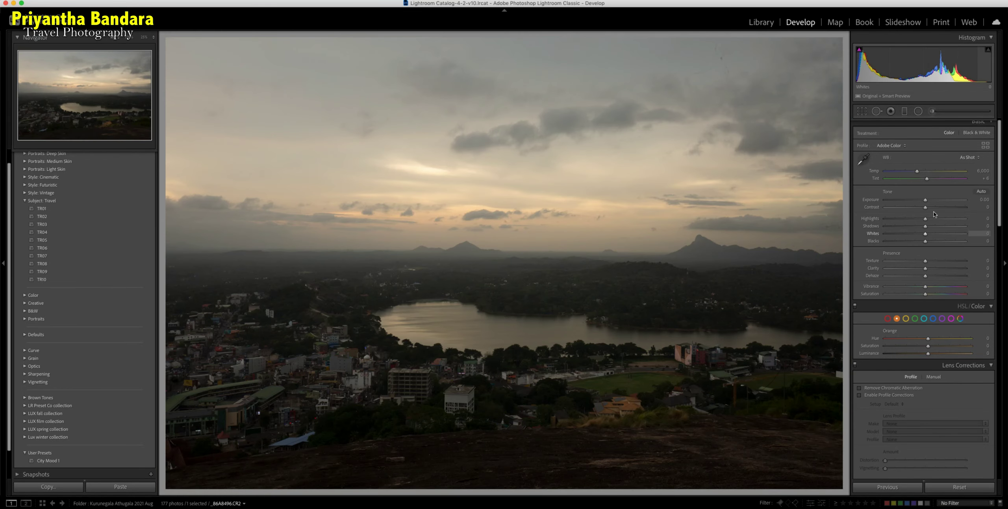
- Set Shadows to +44 after trying the maximum and checking the lower centre
{"action": "left_click_drag", "start_coordinate": [925, 226], "coordinate": [966, 226]}
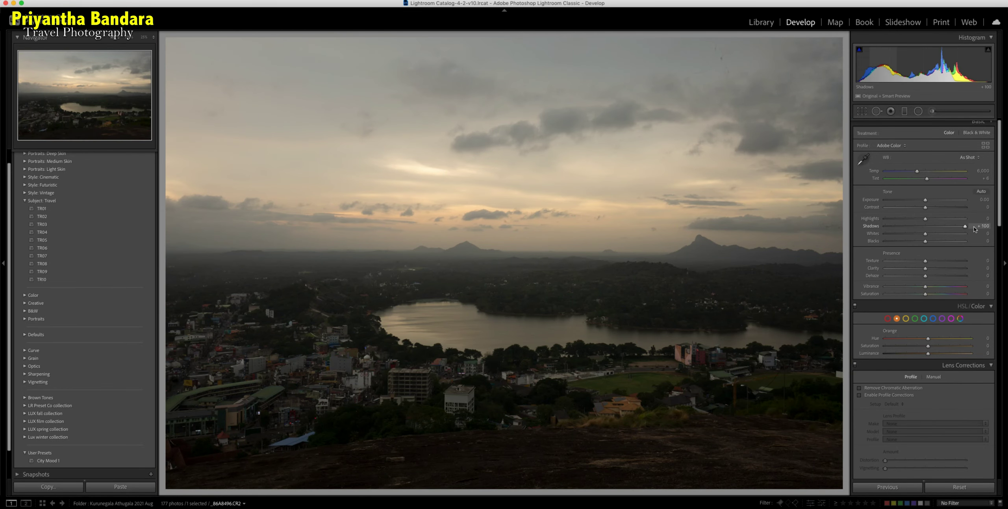
{"action": "left_click", "coordinate": [532, 453]}
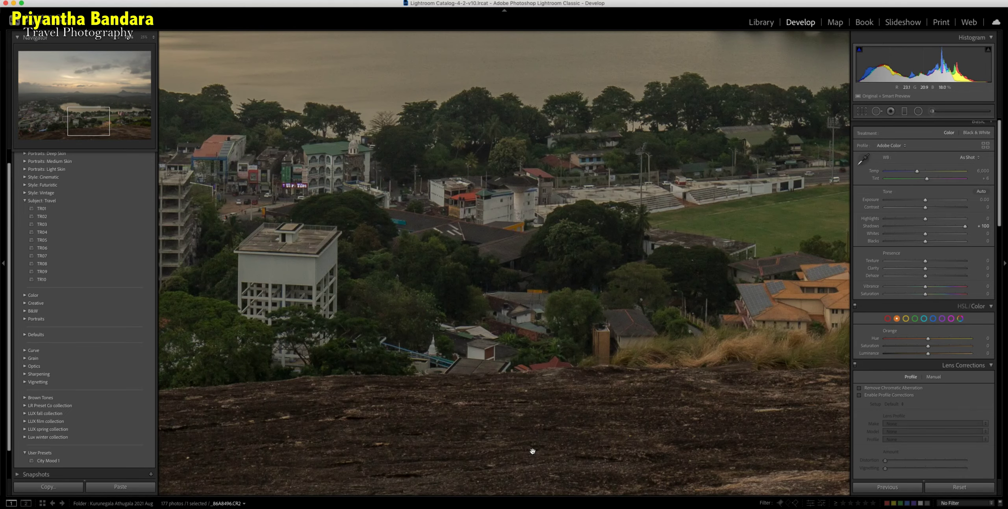
{"action": "left_click", "coordinate": [554, 453]}
{"action": "left_click", "coordinate": [936, 227]}
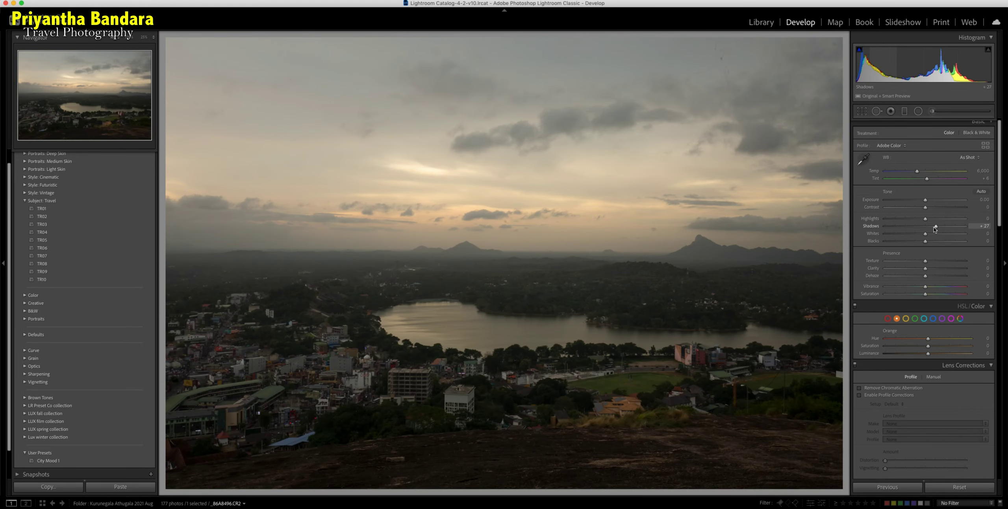
{"action": "left_click_drag", "start_coordinate": [934, 226], "coordinate": [942, 226]}
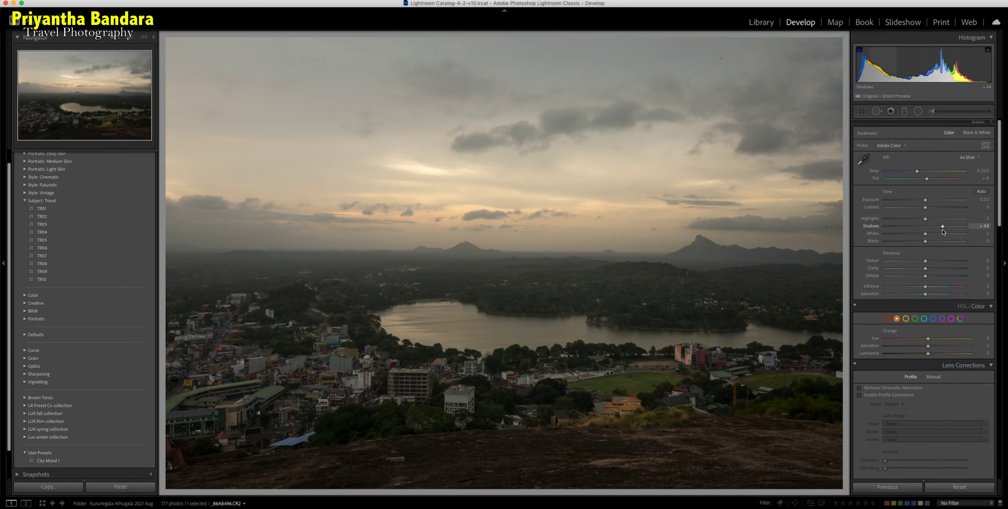
{"action": "left_click", "coordinate": [861, 114]}
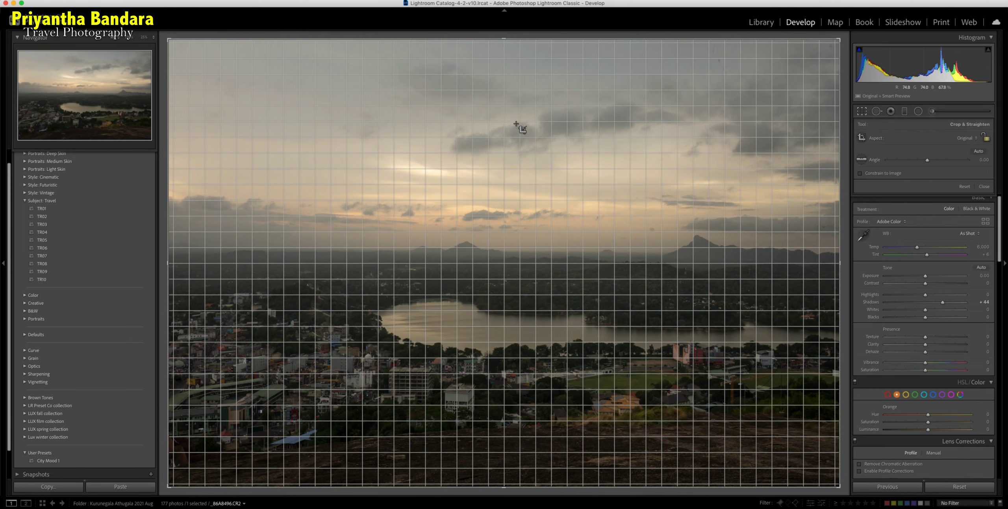
- Crop in the top sky, bottom rock, right and left edges, recentre the image and apply
{"action": "left_click_drag", "start_coordinate": [504, 40], "coordinate": [503, 61]}
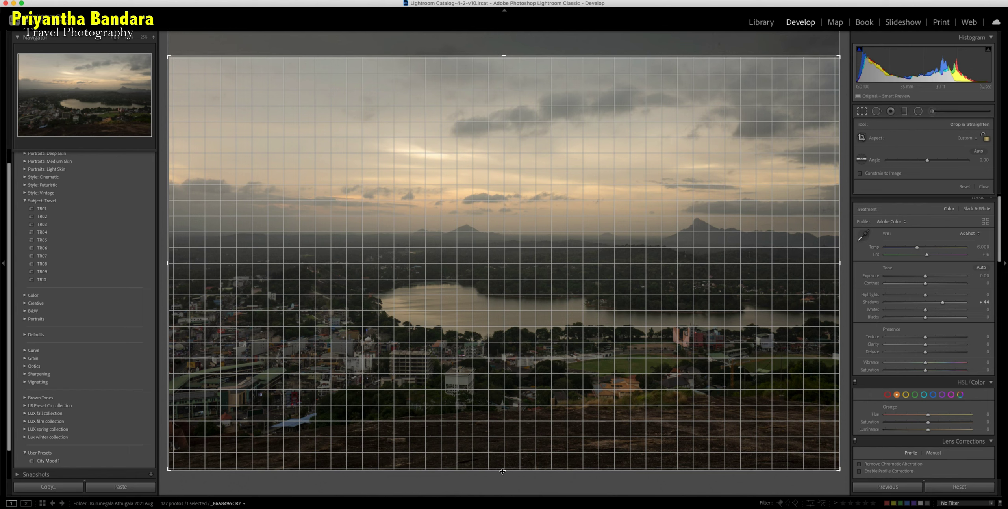
{"action": "left_click_drag", "start_coordinate": [502, 470], "coordinate": [504, 442]}
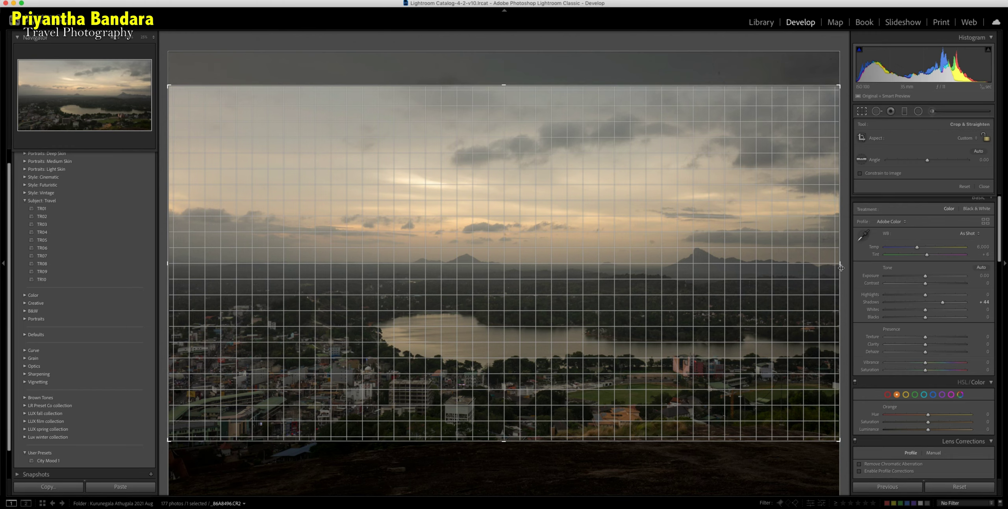
{"action": "left_click_drag", "start_coordinate": [840, 265], "coordinate": [824, 264]}
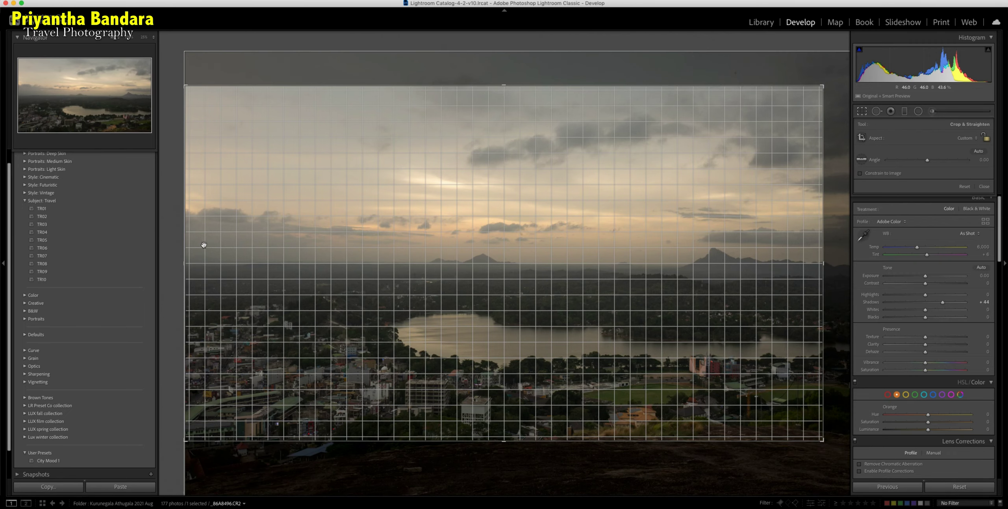
{"action": "left_click_drag", "start_coordinate": [185, 232], "coordinate": [197, 232]}
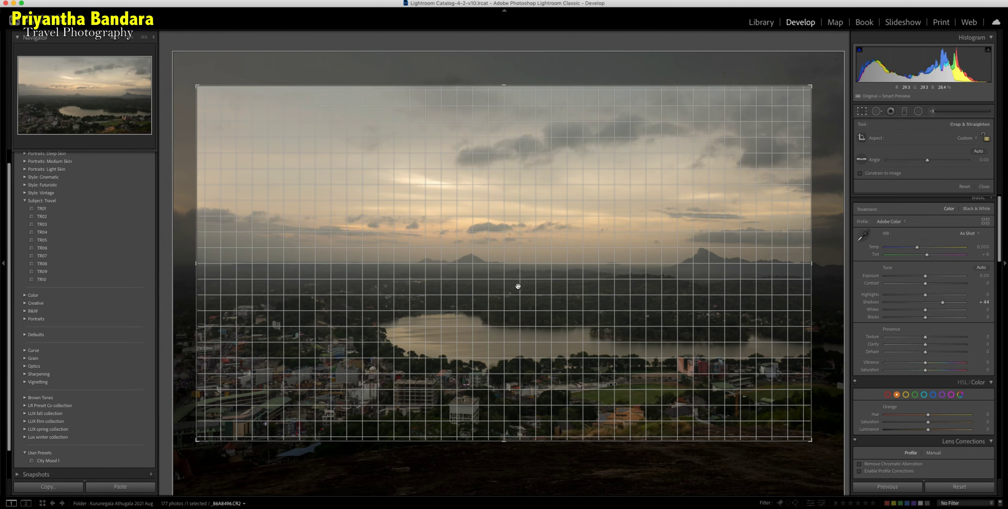
{"action": "left_click_drag", "start_coordinate": [517, 287], "coordinate": [520, 283]}
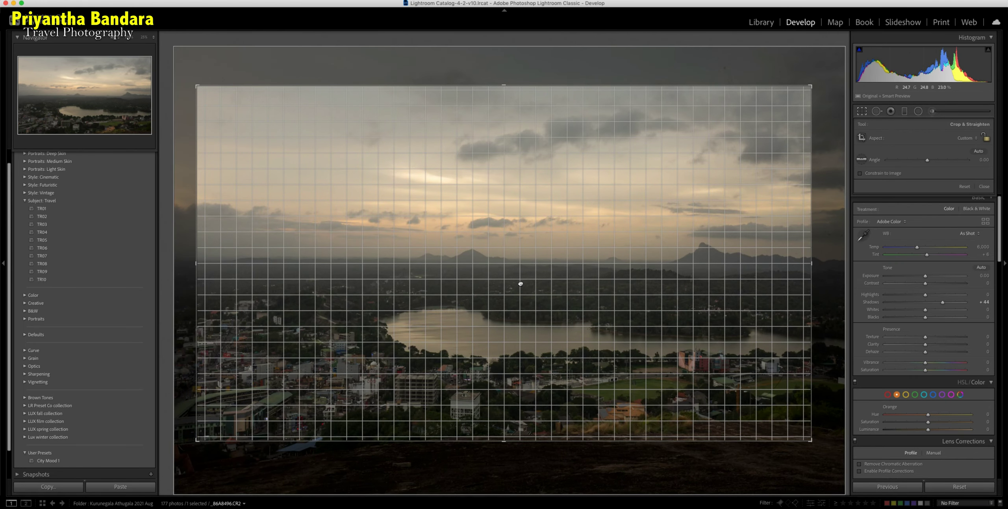
{"action": "key", "text": "Return"}
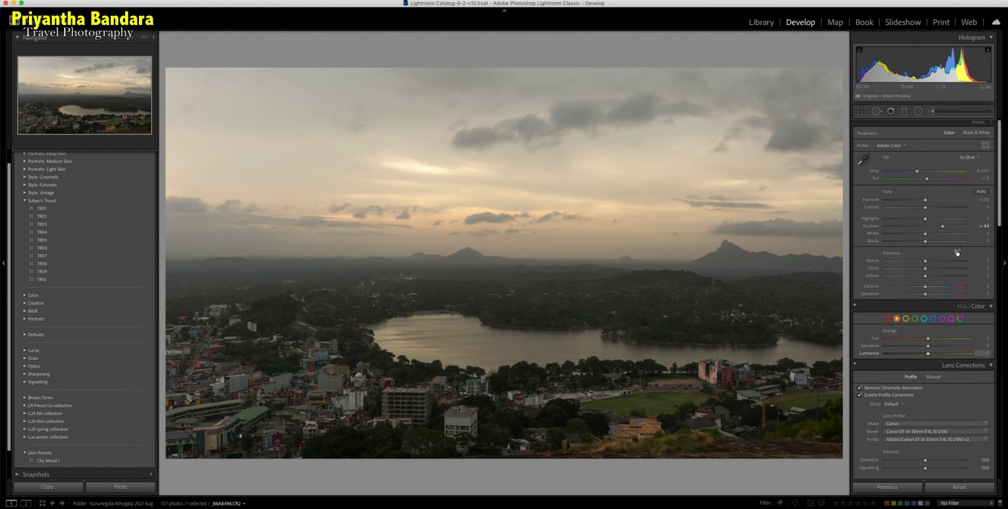
- Apply the Adobe Vivid colour profile and briefly zoom in to check it
{"action": "left_click", "coordinate": [893, 145]}
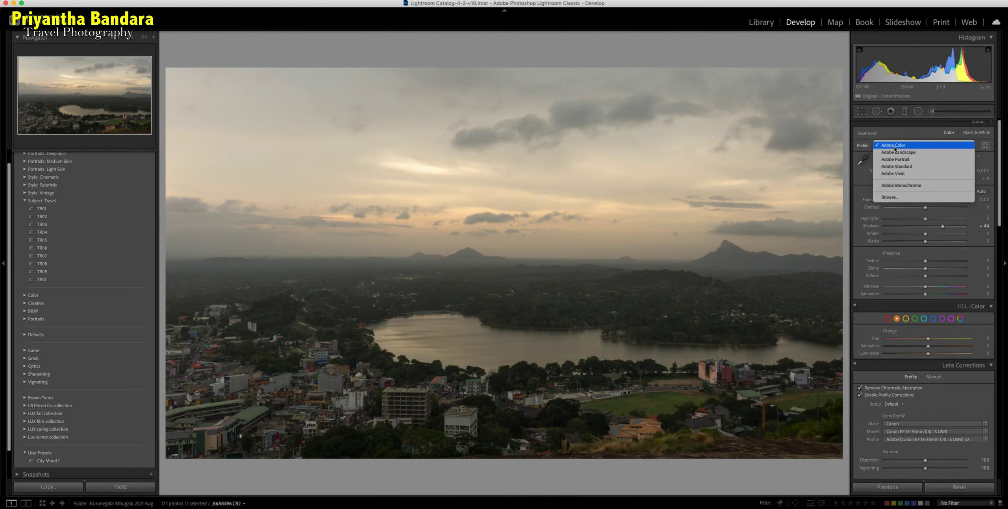
{"action": "left_click", "coordinate": [896, 176]}
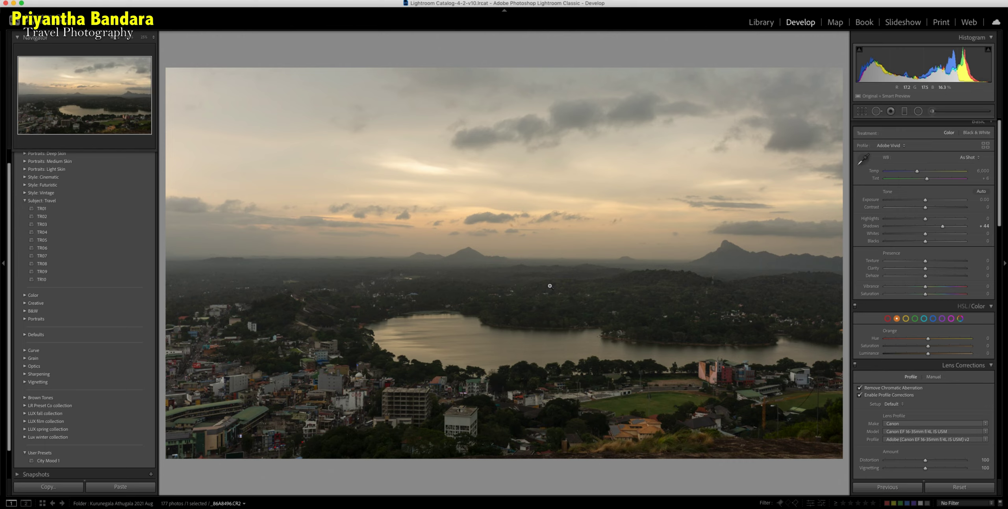
{"action": "left_click", "coordinate": [520, 307]}
{"action": "left_click", "coordinate": [582, 336]}
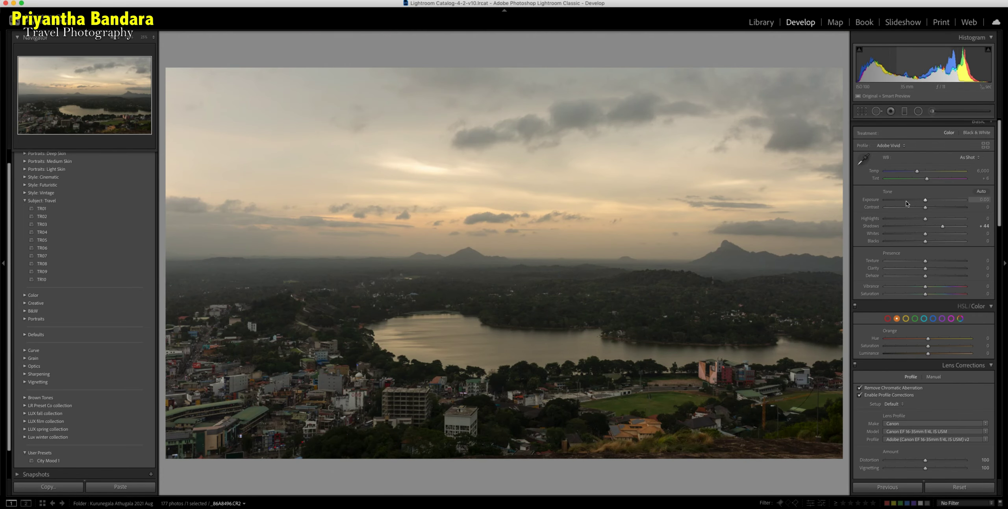
- Warm the temperature slightly, with Highlights -81, Whites +27 and Dehaze around +12
{"action": "left_click_drag", "start_coordinate": [918, 171], "coordinate": [931, 181]}
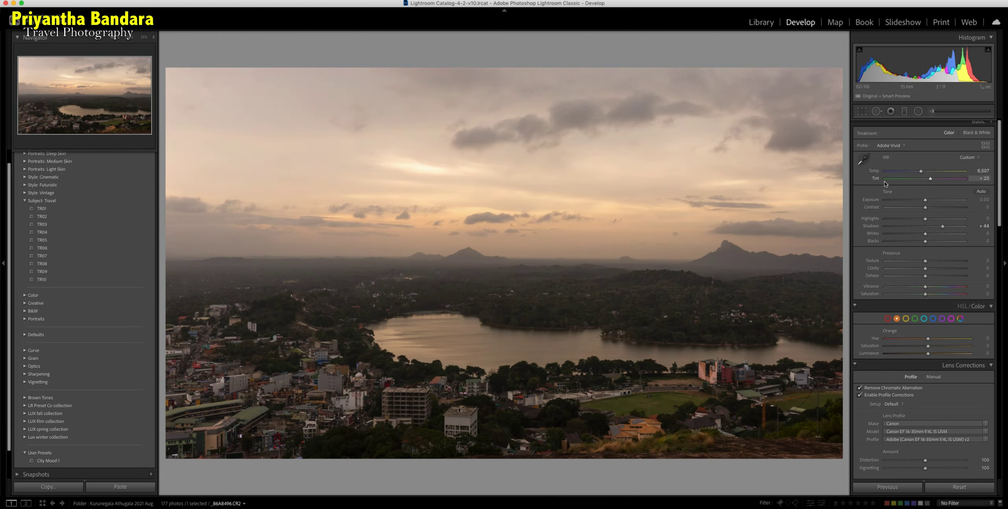
{"action": "left_click", "coordinate": [885, 219]}
{"action": "left_click_drag", "start_coordinate": [885, 219], "coordinate": [893, 219]}
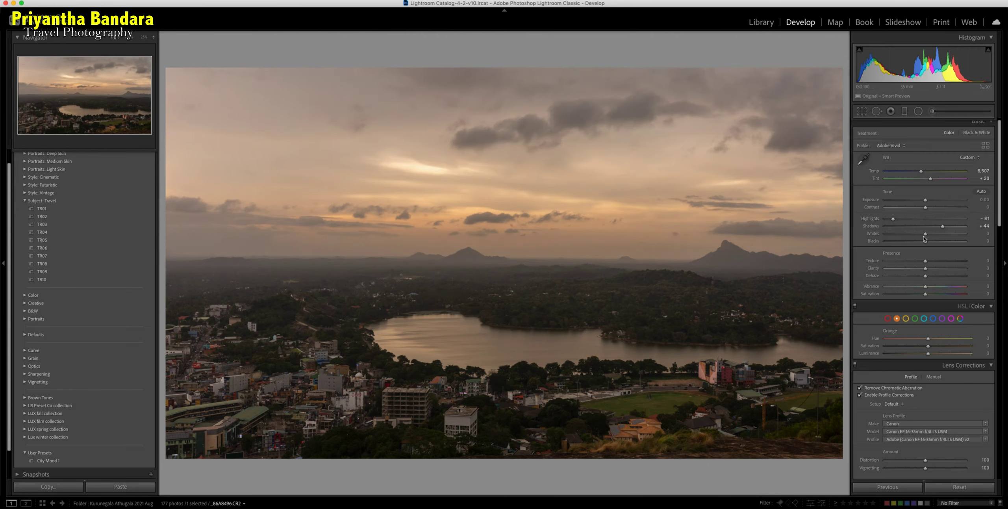
{"action": "mouse_move", "coordinate": [925, 234]}
{"action": "left_mouse_down"}
{"action": "mouse_move", "coordinate": [936, 235]}
{"action": "mouse_move", "coordinate": [927, 241]}
{"action": "left_mouse_up"}
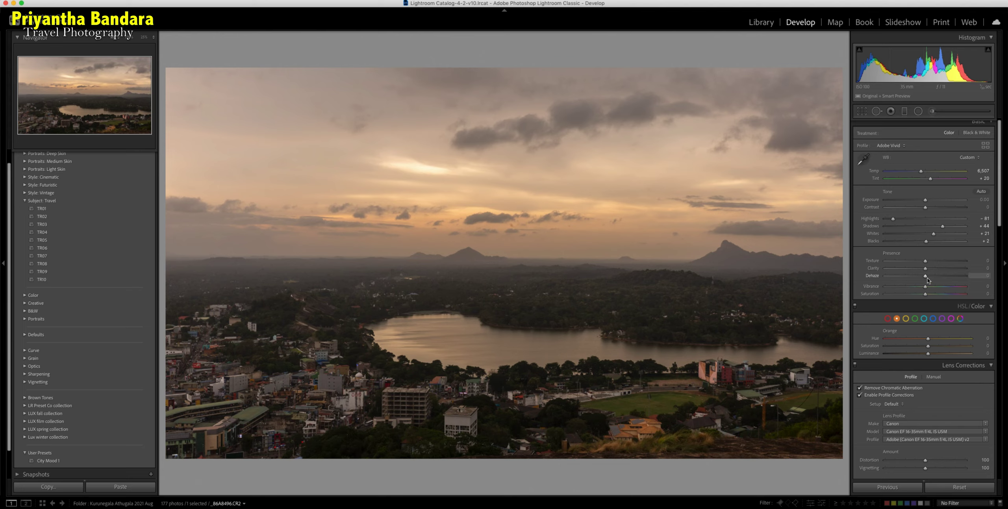
{"action": "left_click_drag", "start_coordinate": [925, 276], "coordinate": [930, 278]}
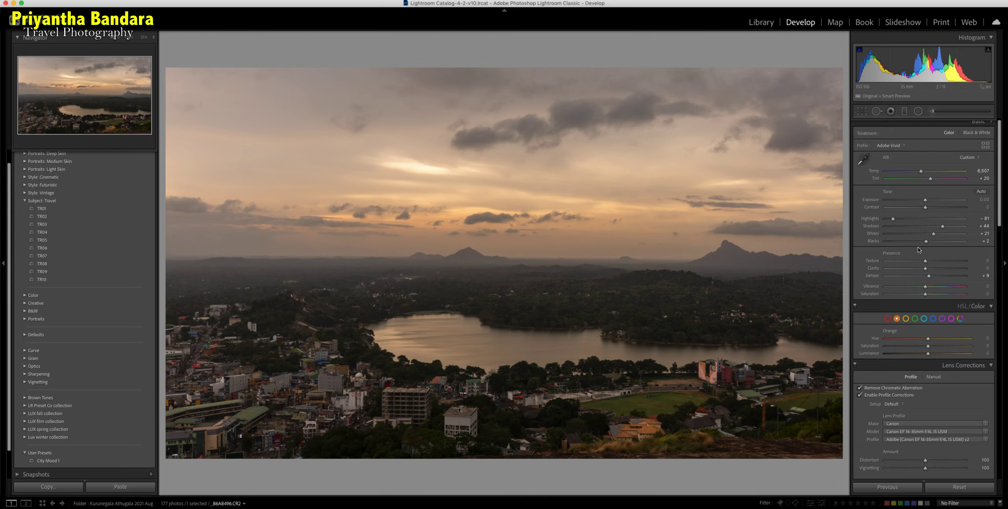
- Set Shadows to about +78 and Vibrance to +22
{"action": "left_click", "coordinate": [957, 226]}
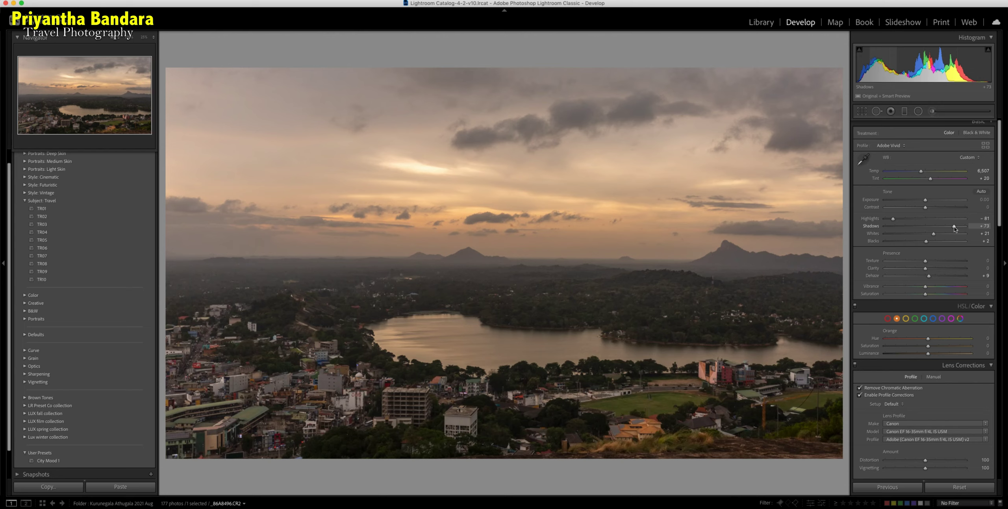
{"action": "left_click_drag", "start_coordinate": [958, 227], "coordinate": [956, 227]}
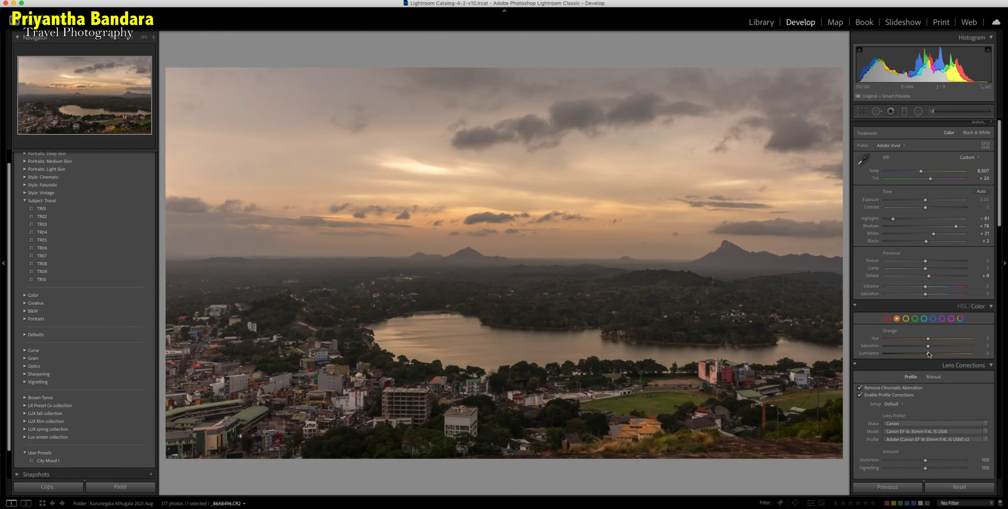
{"action": "left_click", "coordinate": [935, 287]}
{"action": "left_click_drag", "start_coordinate": [934, 288], "coordinate": [934, 289]}
- Give the oranges Hue -38, Saturation +25 and Luminance +42 in HSL
{"action": "left_click", "coordinate": [961, 307]}
{"action": "left_click", "coordinate": [978, 299]}
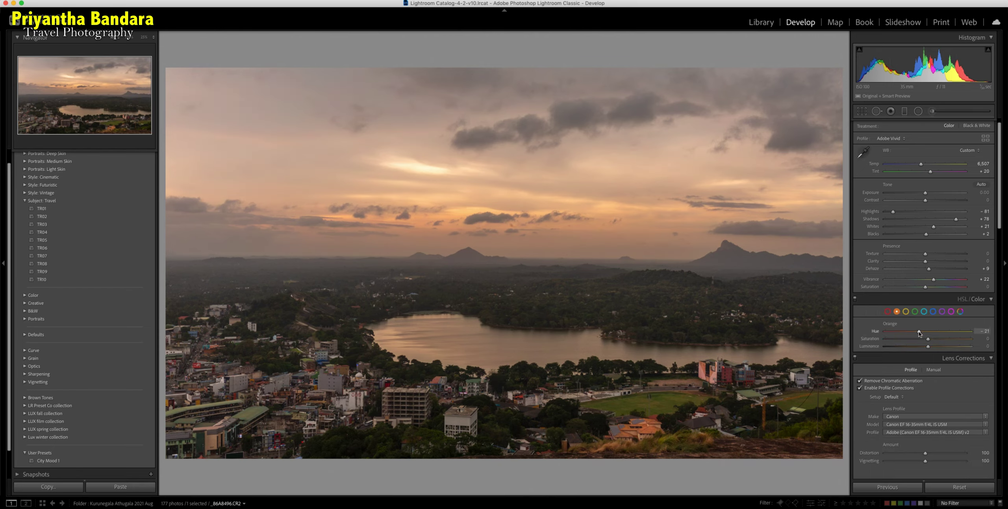
{"action": "left_click_drag", "start_coordinate": [919, 332], "coordinate": [913, 334]}
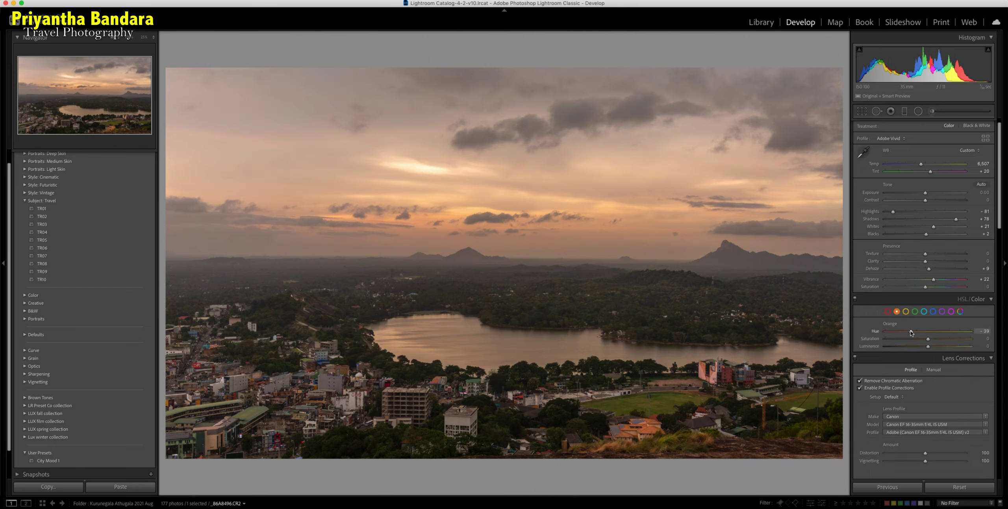
{"action": "left_click", "coordinate": [938, 338]}
{"action": "left_click_drag", "start_coordinate": [941, 348], "coordinate": [896, 331]}
- Set Purple hue to +21 and shift Magenta hue strongly toward purple
{"action": "left_click", "coordinate": [942, 311]}
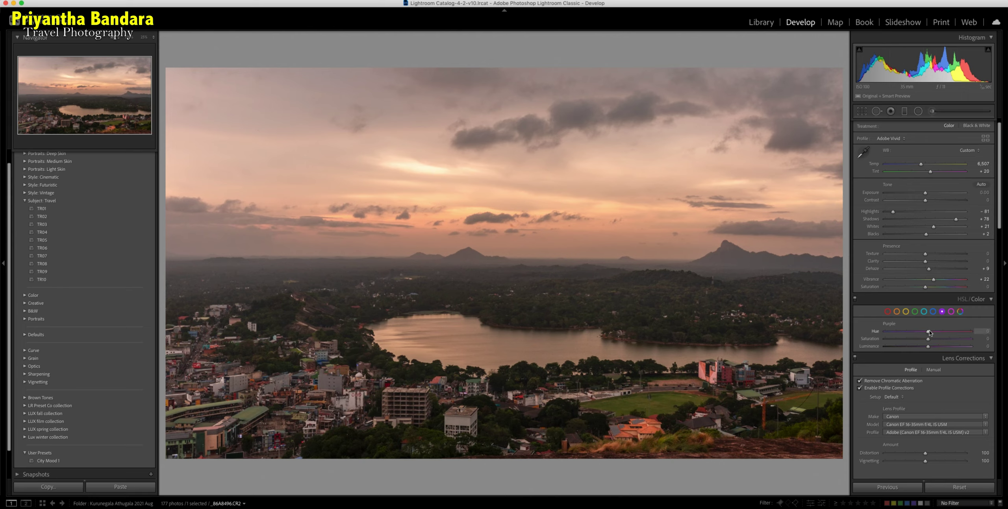
{"action": "mouse_move", "coordinate": [960, 338]}
{"action": "left_mouse_down"}
{"action": "mouse_move", "coordinate": [889, 332]}
{"action": "mouse_move", "coordinate": [897, 336]}
{"action": "left_mouse_up"}
{"action": "left_click", "coordinate": [951, 311]}
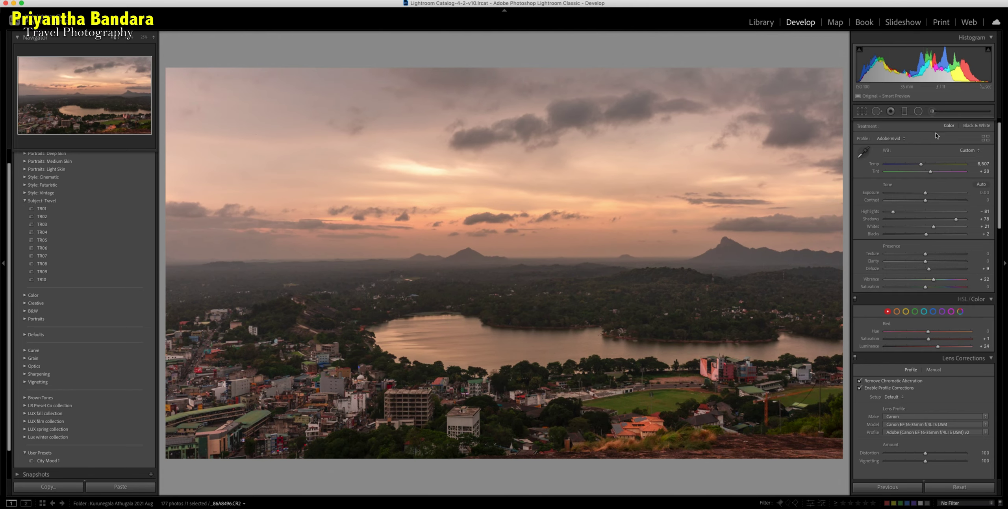
{"action": "left_click", "coordinate": [904, 111]}
- Lay a graduated filter across the upper sky and position it above the horizon
{"action": "left_click_drag", "start_coordinate": [468, 70], "coordinate": [468, 136]}
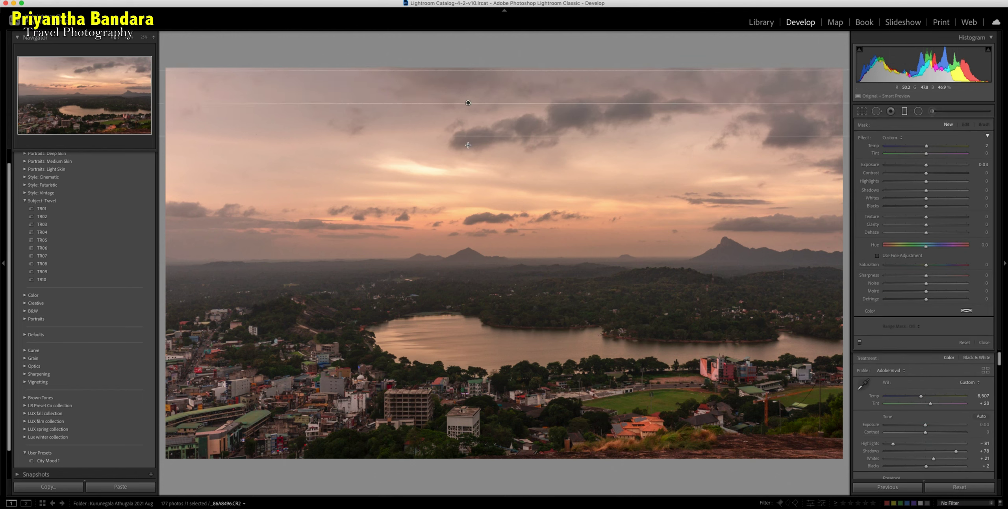
{"action": "left_click_drag", "start_coordinate": [468, 136], "coordinate": [468, 152]}
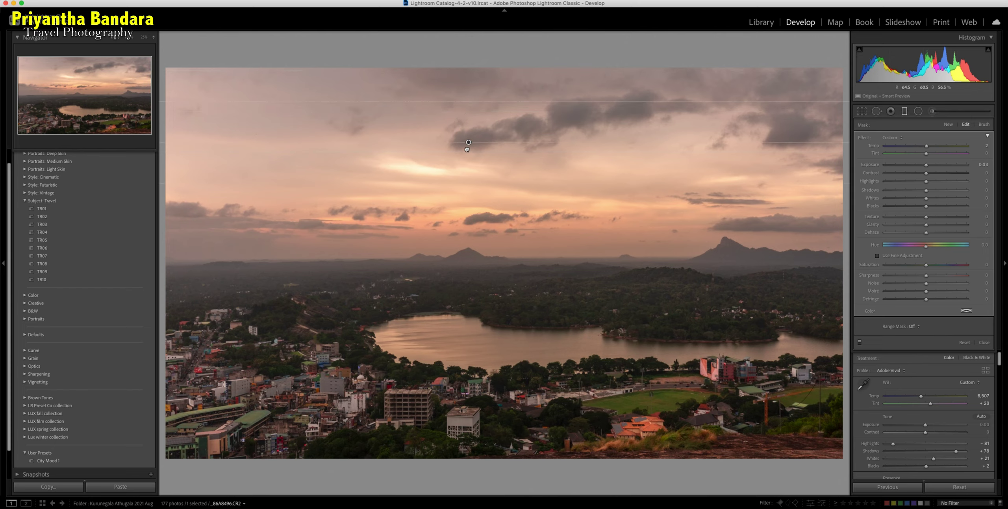
{"action": "left_click_drag", "start_coordinate": [468, 110], "coordinate": [466, 160]}
{"action": "left_click_drag", "start_coordinate": [464, 202], "coordinate": [464, 252]}
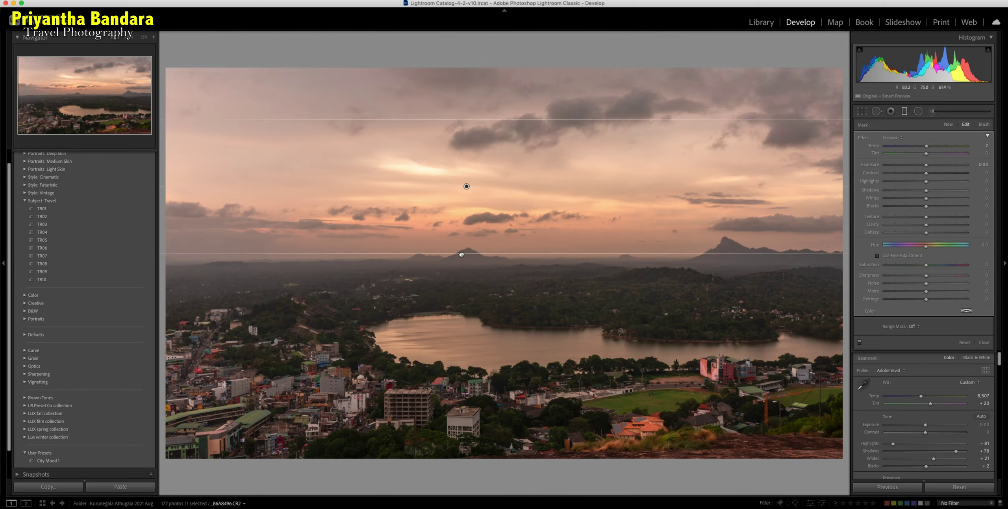
{"action": "left_click_drag", "start_coordinate": [468, 185], "coordinate": [468, 147]}
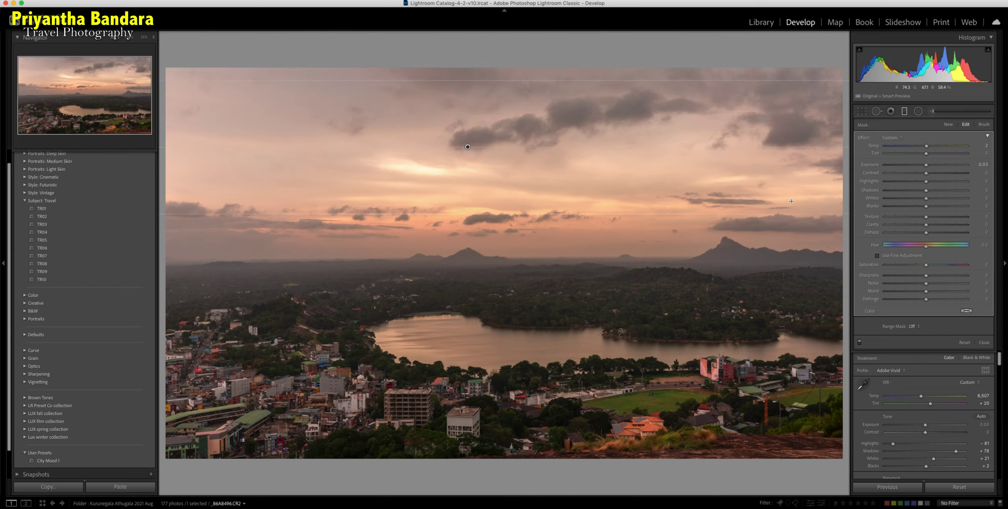
- Give the sky filter Highlights -100, Contrast 21, Shadows -16, Whites 26 and Clarity 22
{"action": "mouse_move", "coordinate": [906, 181]}
{"action": "left_mouse_down"}
{"action": "mouse_move", "coordinate": [885, 182]}
{"action": "mouse_move", "coordinate": [917, 170]}
{"action": "left_mouse_up"}
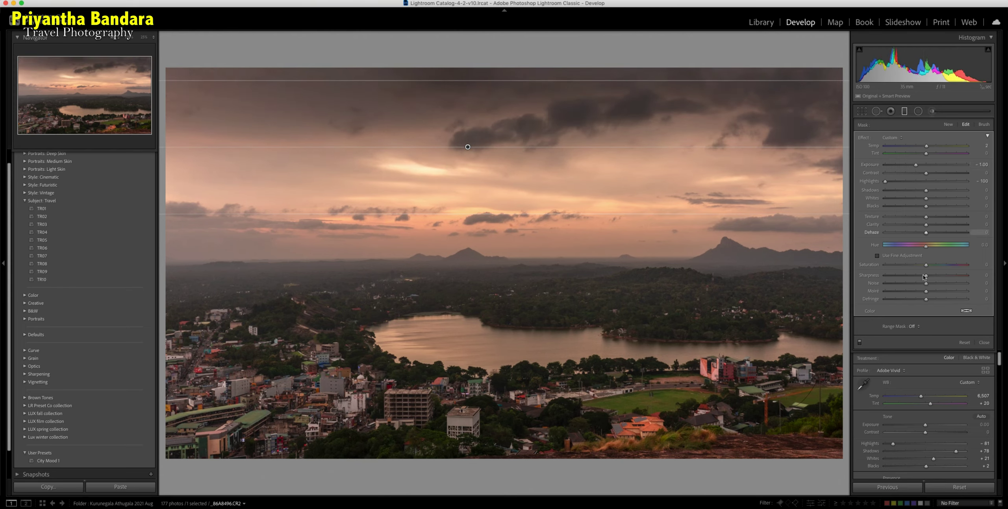
{"action": "left_click", "coordinate": [935, 224]}
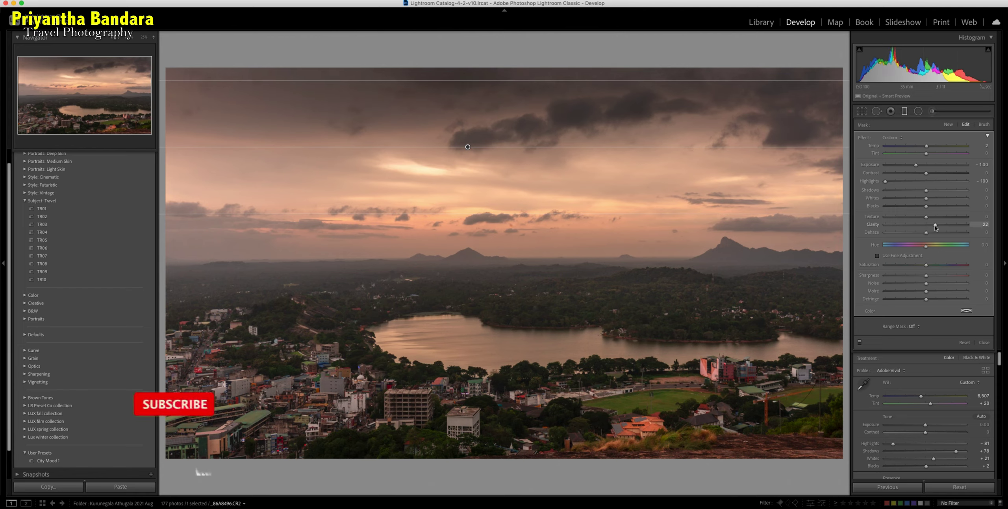
{"action": "left_click", "coordinate": [934, 173]}
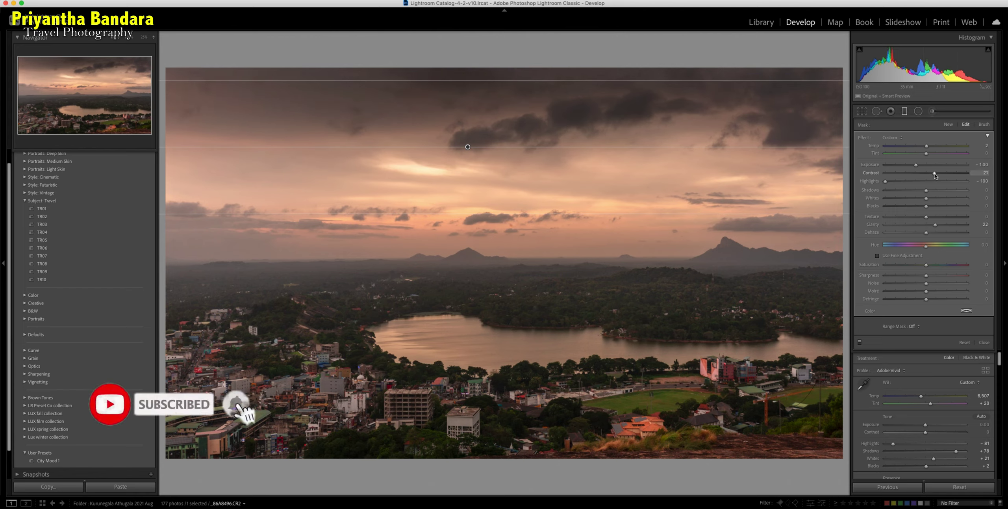
{"action": "left_click", "coordinate": [919, 190]}
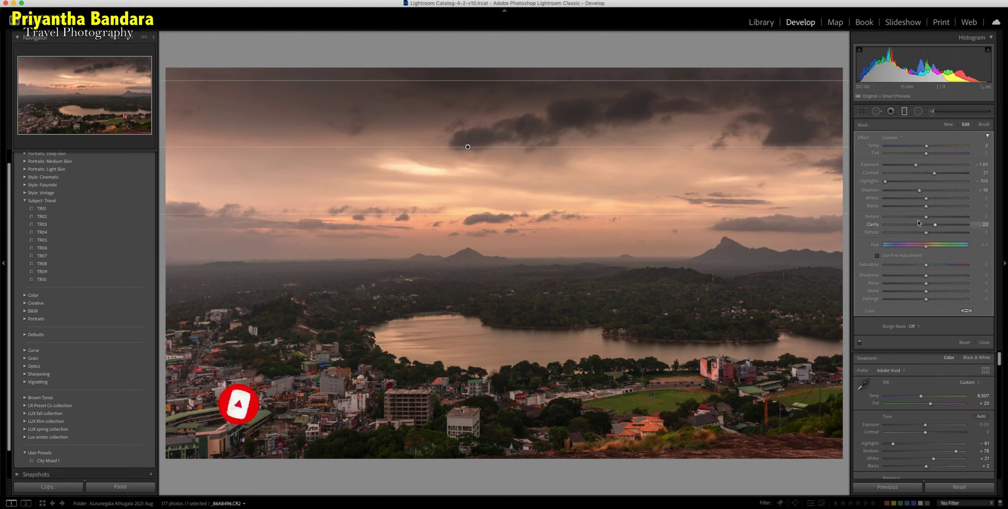
{"action": "left_click_drag", "start_coordinate": [925, 201], "coordinate": [937, 202]}
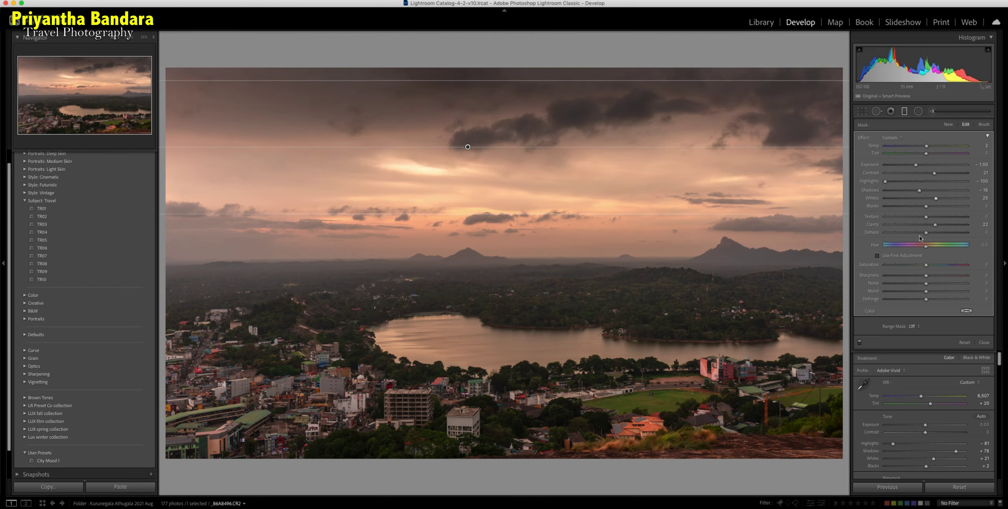
{"action": "left_click", "coordinate": [983, 343]}
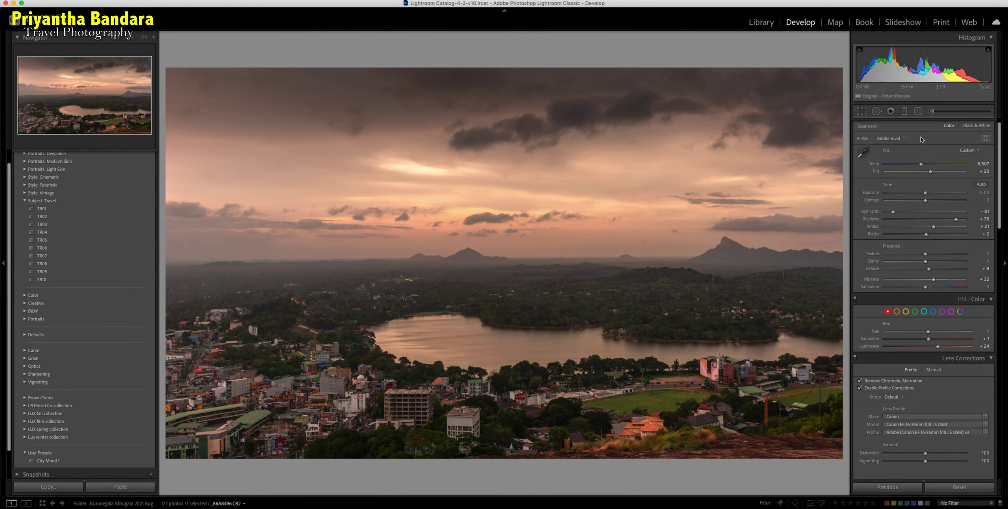
- Add an inverted radial filter around the lake and island with Exposure +0.57 and Contrast +21
{"action": "left_click", "coordinate": [917, 111]}
{"action": "left_click_drag", "start_coordinate": [449, 343], "coordinate": [722, 411]}
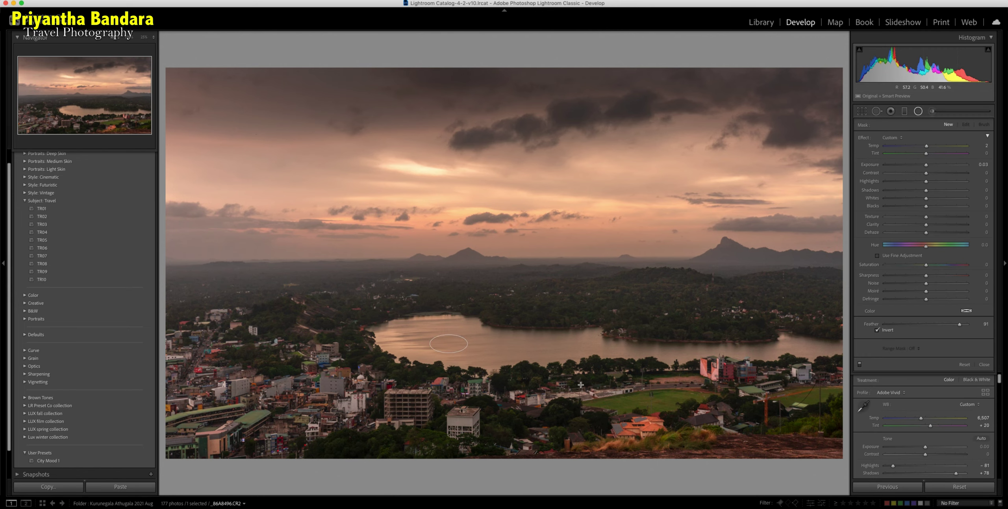
{"action": "left_click_drag", "start_coordinate": [551, 366], "coordinate": [624, 338]}
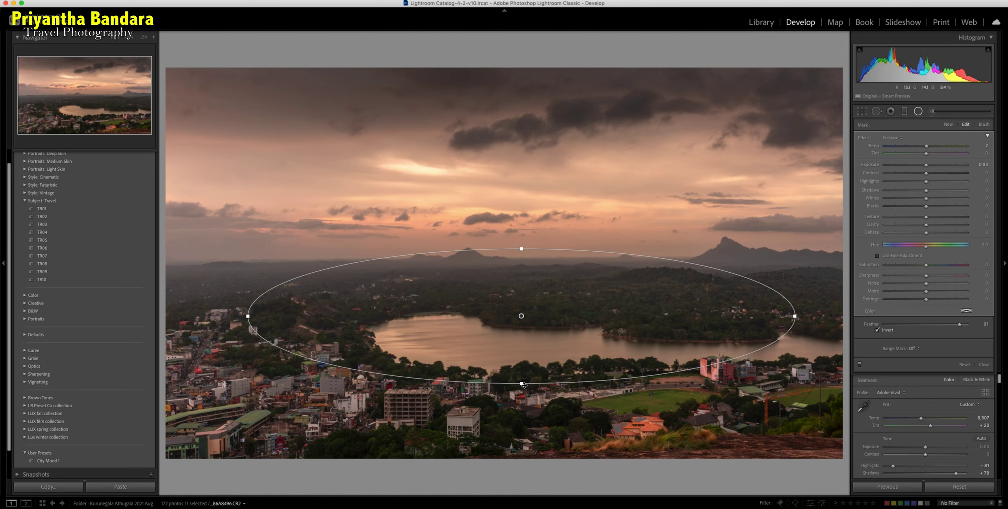
{"action": "left_click_drag", "start_coordinate": [521, 382], "coordinate": [522, 406]}
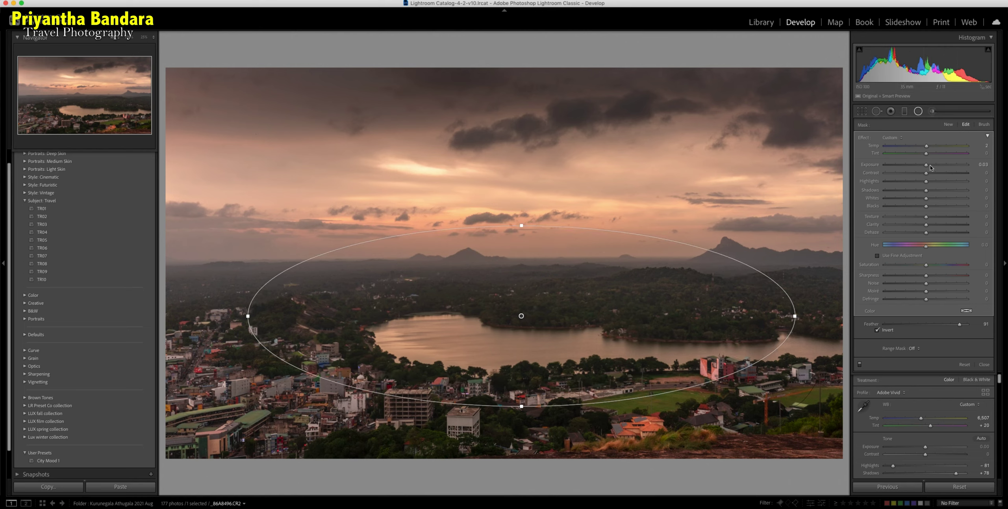
{"action": "left_click_drag", "start_coordinate": [928, 165], "coordinate": [931, 167]}
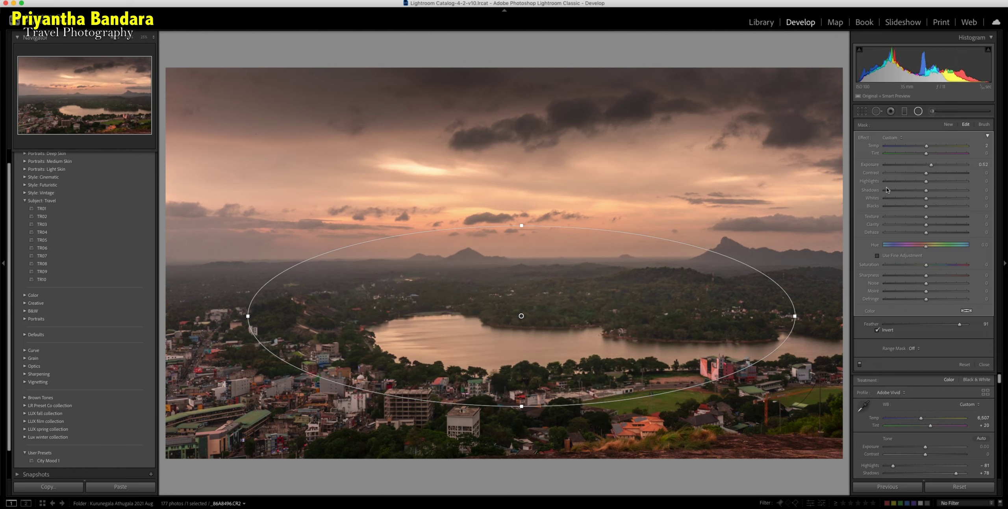
{"action": "left_click", "coordinate": [933, 173]}
{"action": "left_click_drag", "start_coordinate": [797, 315], "coordinate": [815, 314]}
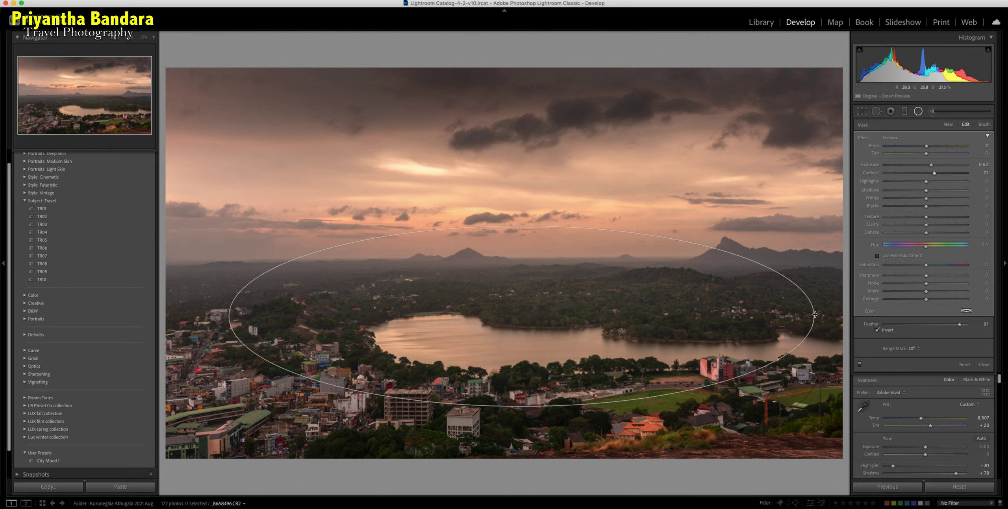
{"action": "left_click", "coordinate": [984, 364]}
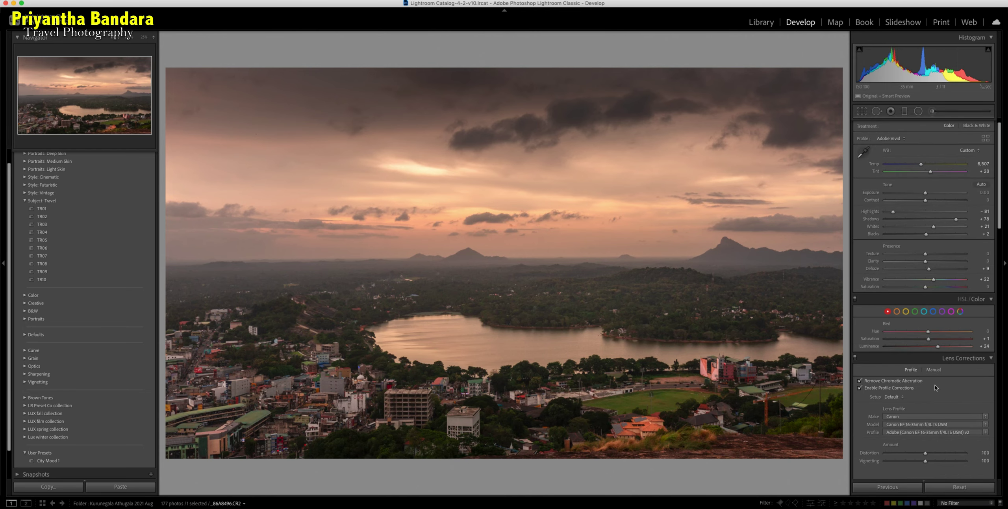
- View the lake at 1:1, set sharpening amount to 8 and luminance noise reduction to 11
{"action": "left_click", "coordinate": [540, 322]}
{"action": "scroll", "coordinate": [943, 394], "scroll_direction": "down", "scroll_amount": 1}
{"action": "scroll", "coordinate": [943, 393], "scroll_direction": "down", "scroll_amount": 3}
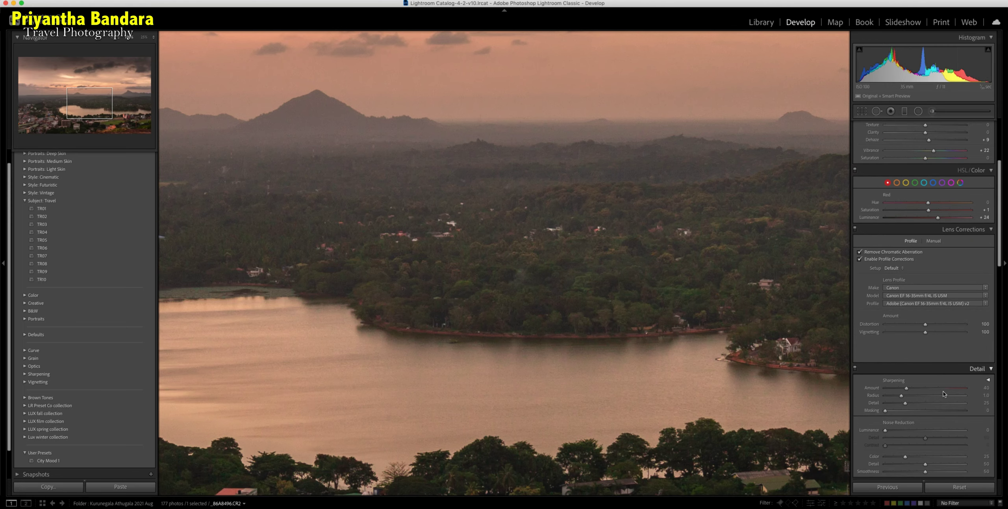
{"action": "scroll", "coordinate": [943, 393], "scroll_direction": "down", "scroll_amount": 3}
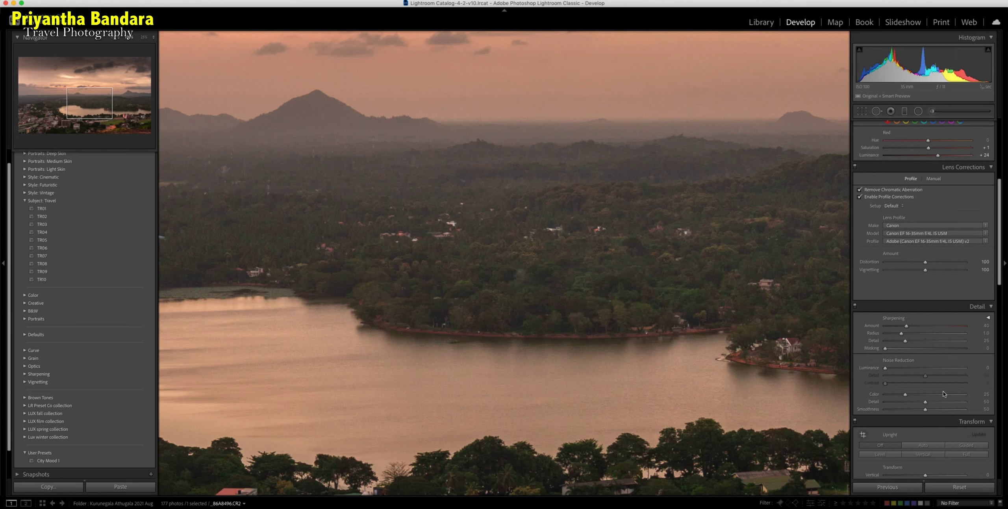
{"action": "left_click", "coordinate": [889, 326]}
{"action": "left_click", "coordinate": [893, 368]}
- Pan the close-up across the island, sky and mountain peak, then return to the full photo
{"action": "left_click_drag", "start_coordinate": [600, 284], "coordinate": [512, 284]}
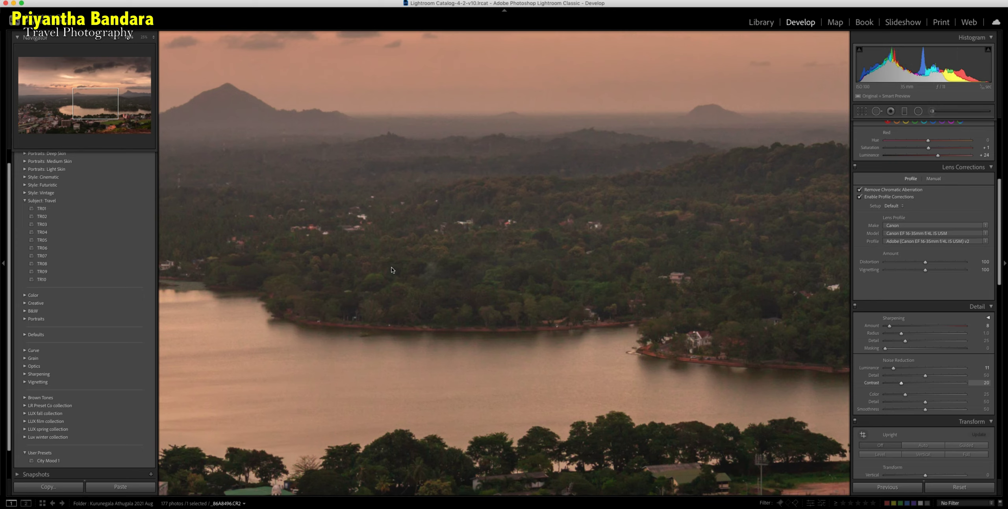
{"action": "left_click_drag", "start_coordinate": [270, 113], "coordinate": [587, 306]}
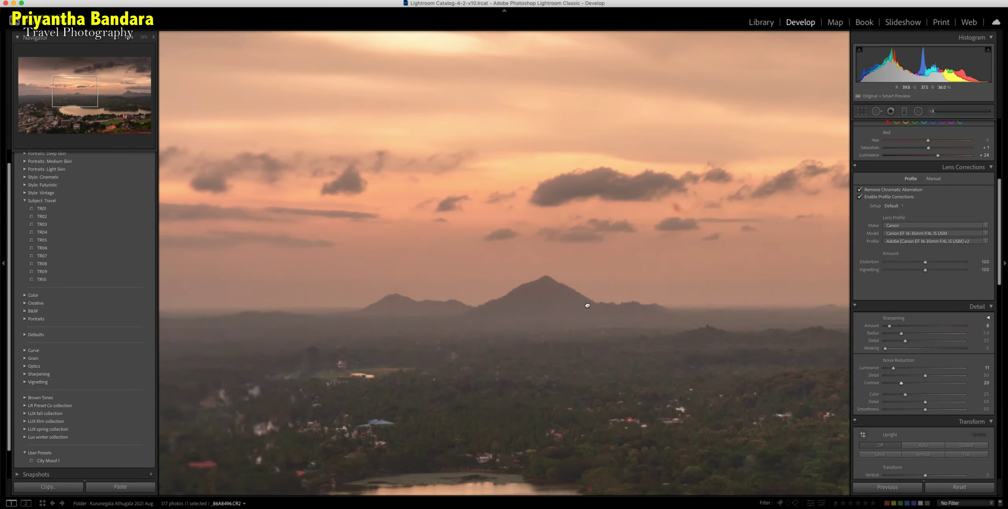
{"action": "left_click_drag", "start_coordinate": [608, 243], "coordinate": [460, 265]}
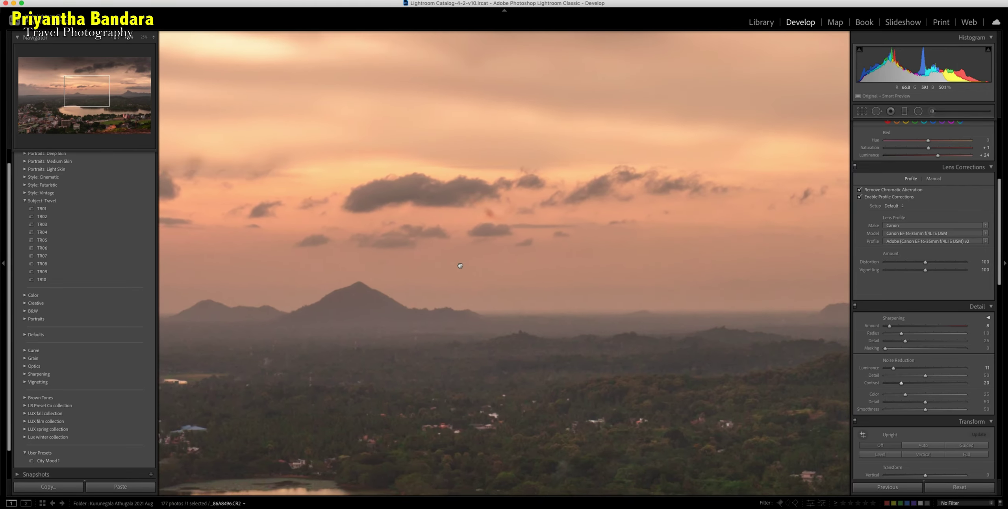
{"action": "left_click", "coordinate": [497, 257]}
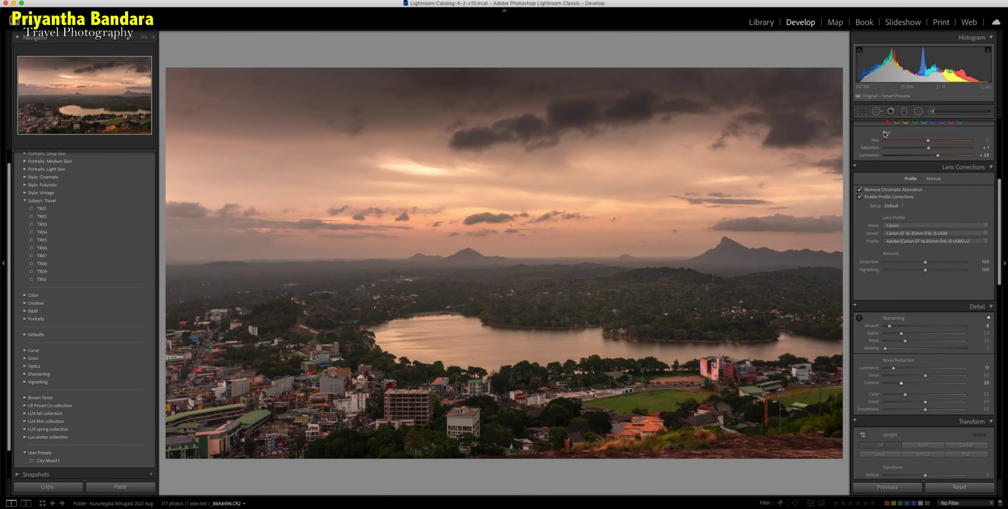
- Brush the sky with Exposure +1.16, added warmth and Contrast +82
{"action": "left_click", "coordinate": [932, 112]}
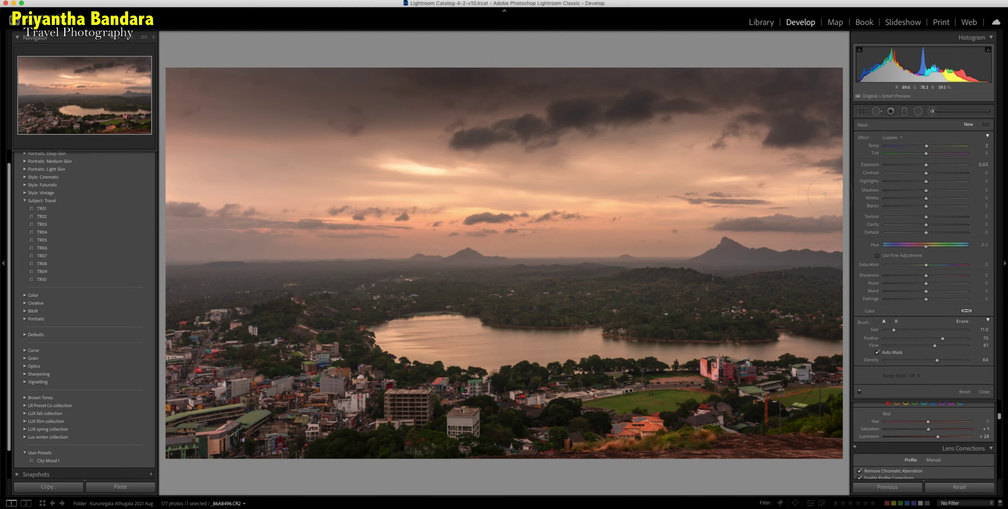
{"action": "left_click", "coordinate": [350, 219]}
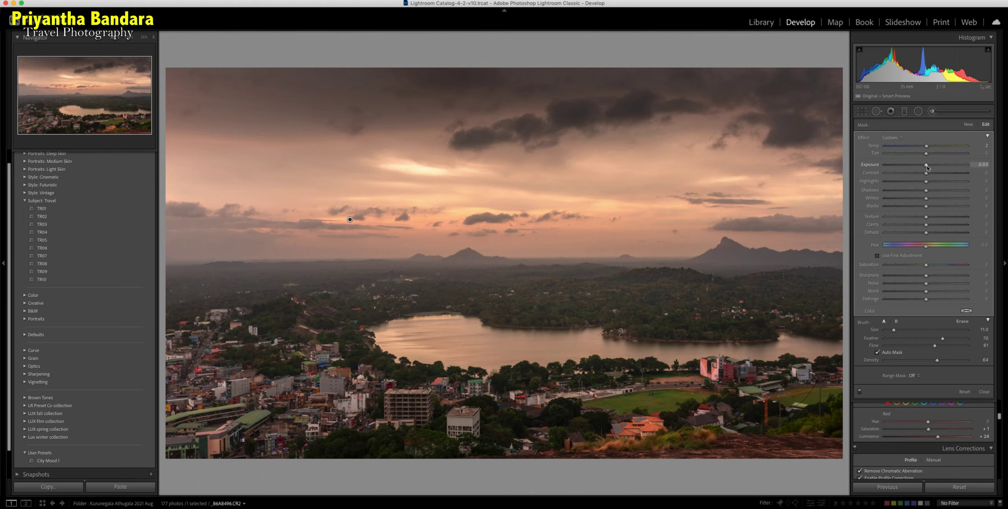
{"action": "left_click_drag", "start_coordinate": [927, 166], "coordinate": [939, 169]}
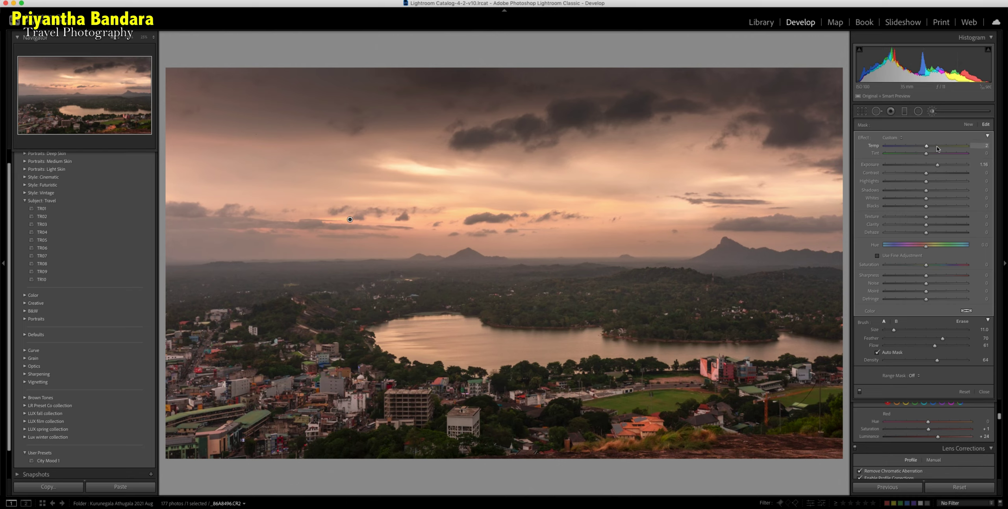
{"action": "left_click", "coordinate": [937, 147]}
{"action": "left_click_drag", "start_coordinate": [937, 147], "coordinate": [944, 147]}
{"action": "left_click_drag", "start_coordinate": [926, 173], "coordinate": [893, 174]}
{"action": "left_click", "coordinate": [954, 179]}
{"action": "left_click_drag", "start_coordinate": [954, 179], "coordinate": [960, 179]}
{"action": "left_click", "coordinate": [984, 392]}
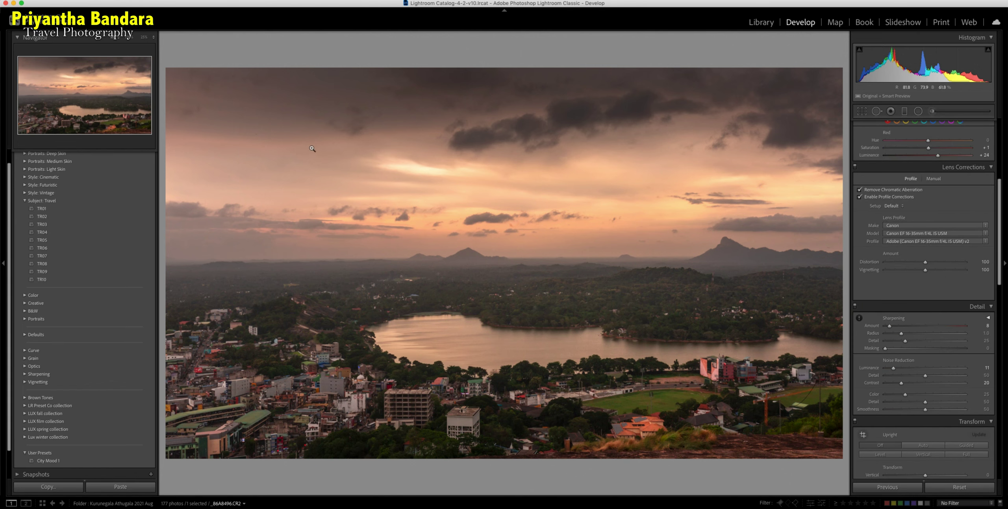
- Draw a large, tilted, enlarged oval over the sky and darken the area around it
{"action": "left_click", "coordinate": [144, 37]}
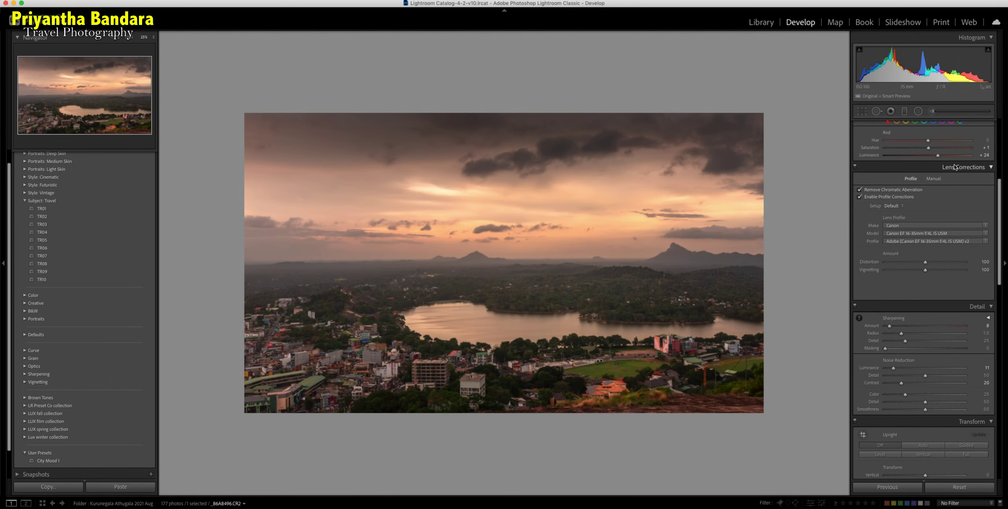
{"action": "left_click", "coordinate": [917, 111]}
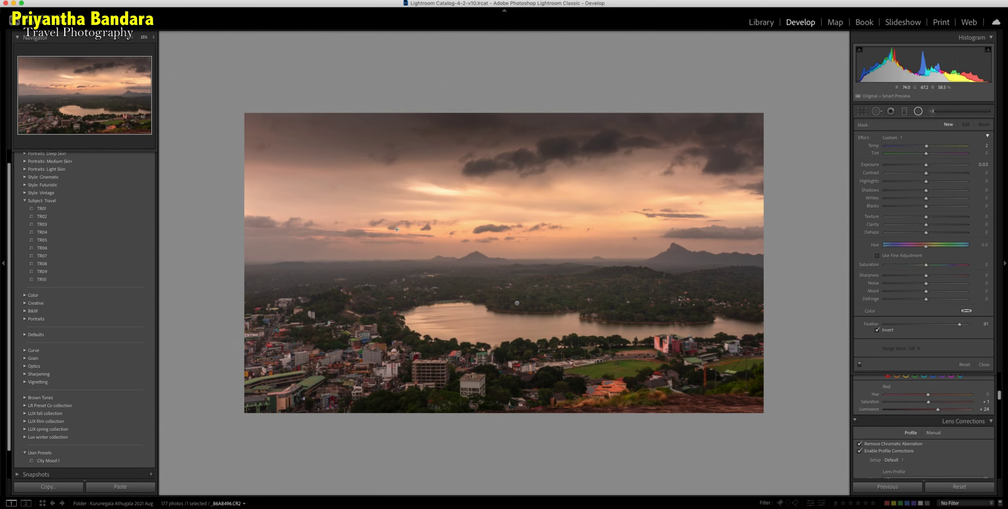
{"action": "left_click_drag", "start_coordinate": [540, 211], "coordinate": [763, 329]}
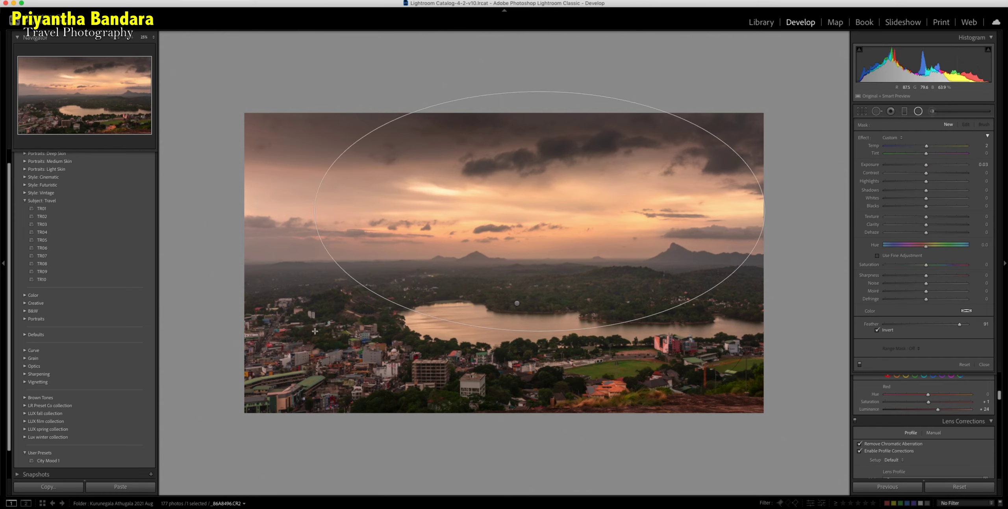
{"action": "left_click_drag", "start_coordinate": [537, 344], "coordinate": [589, 338]}
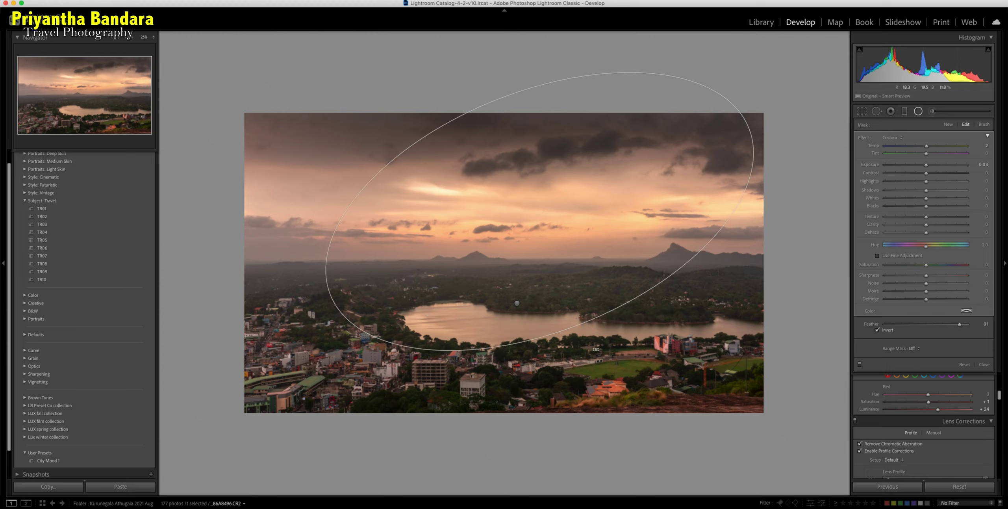
{"action": "mouse_move", "coordinate": [589, 279]}
{"action": "left_mouse_down"}
{"action": "mouse_move", "coordinate": [608, 280]}
{"action": "mouse_move", "coordinate": [574, 303]}
{"action": "left_mouse_up"}
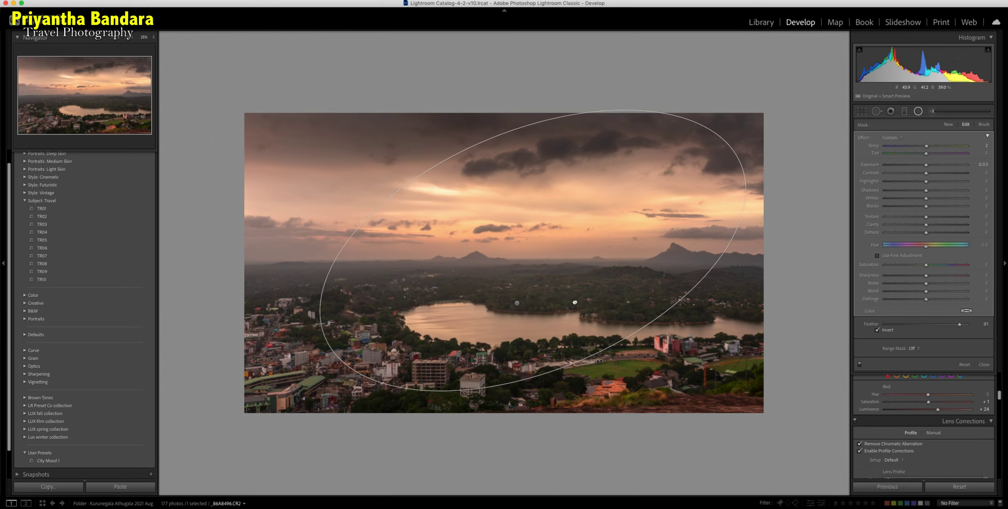
{"action": "left_click_drag", "start_coordinate": [485, 142], "coordinate": [427, 90]}
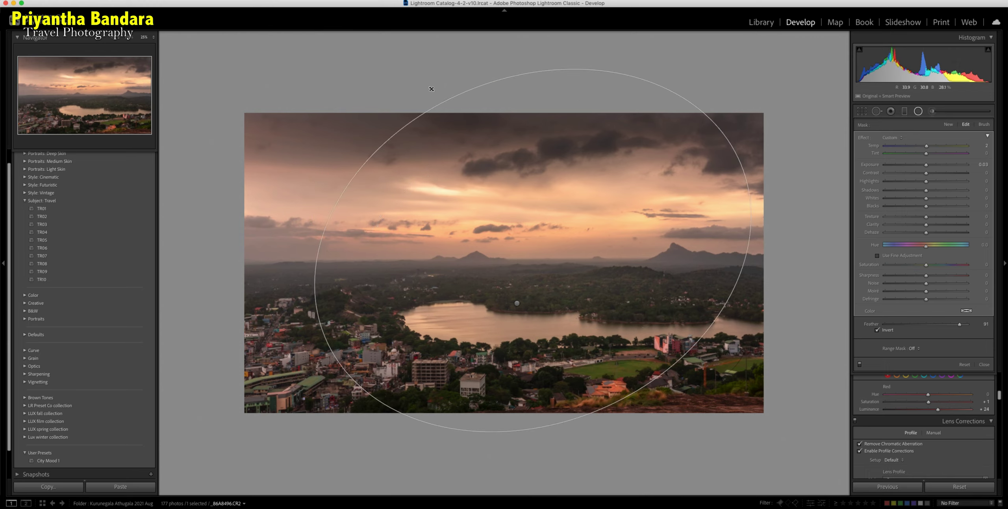
{"action": "left_click_drag", "start_coordinate": [486, 244], "coordinate": [484, 207]}
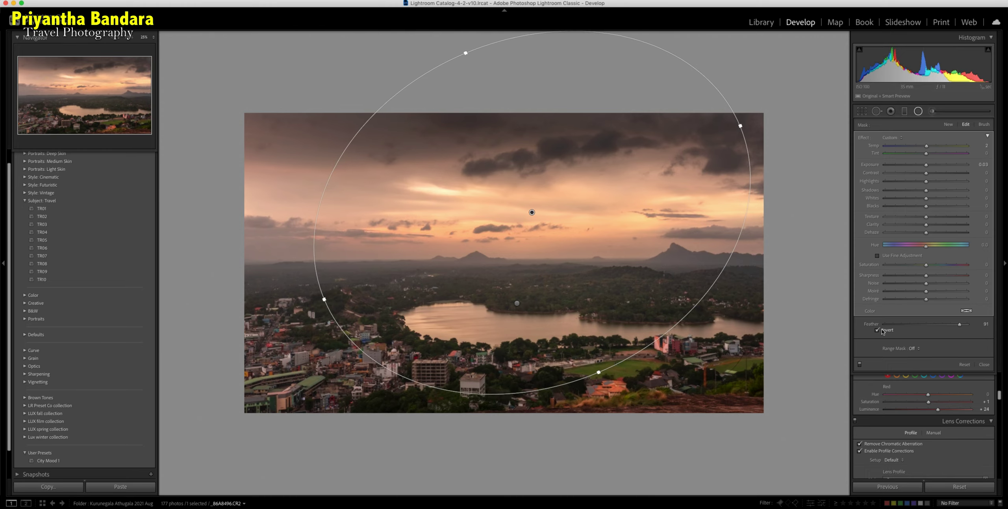
{"action": "left_click_drag", "start_coordinate": [926, 166], "coordinate": [921, 166]}
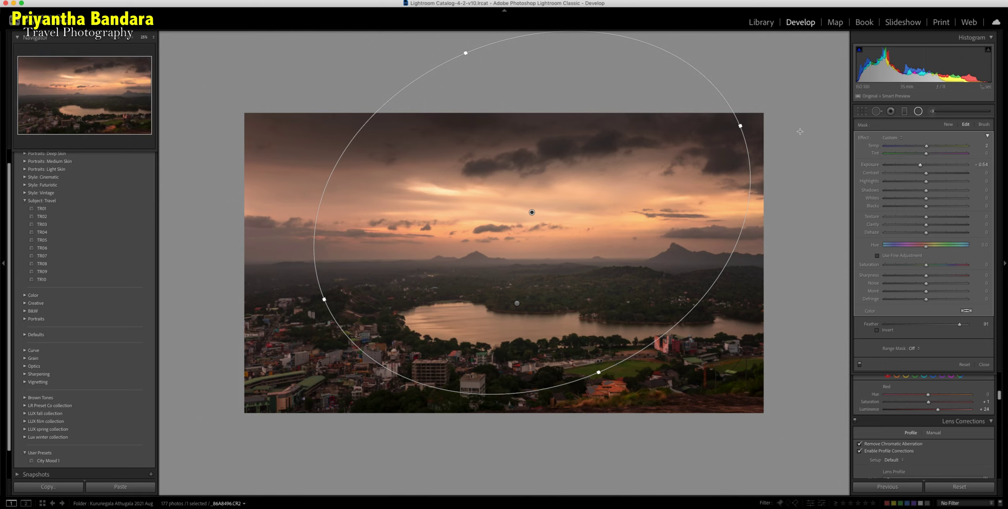
{"action": "left_click_drag", "start_coordinate": [740, 125], "coordinate": [775, 111]}
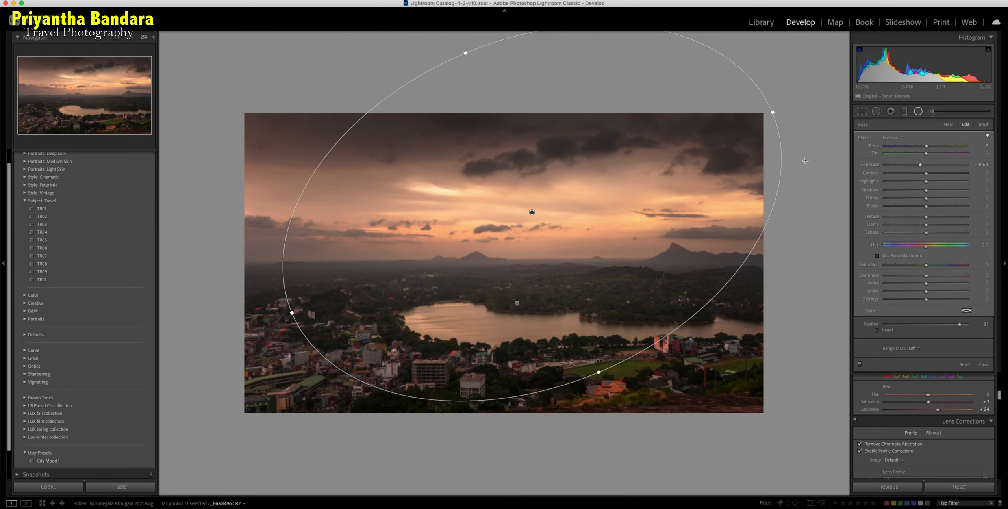
- Limit the oval's mask with a Luminance range mask and preview the mask overlay
{"action": "left_click", "coordinate": [984, 124]}
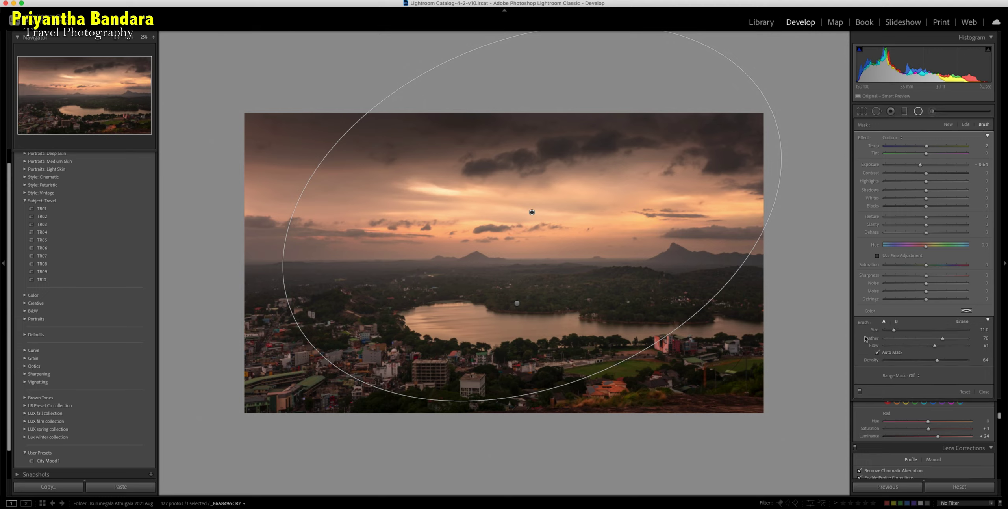
{"action": "left_click", "coordinate": [912, 376]}
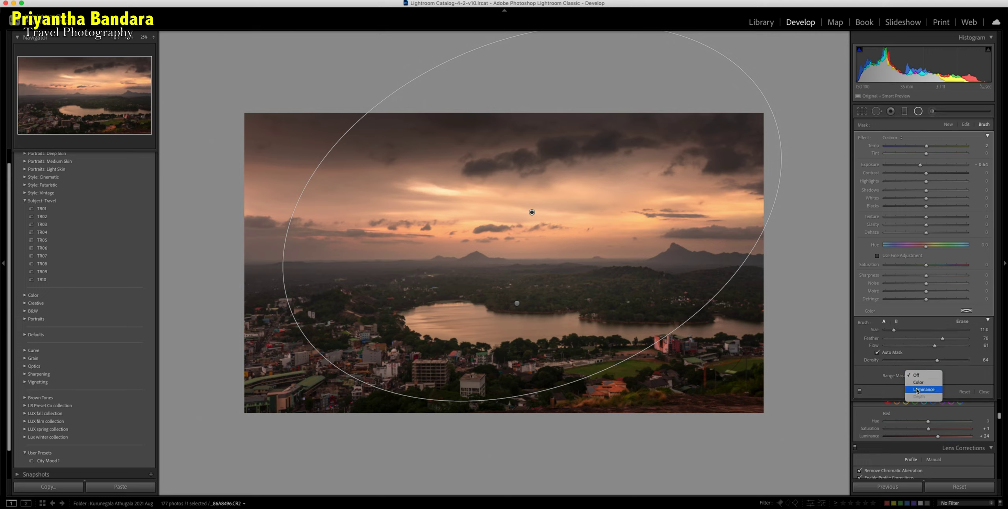
{"action": "left_click", "coordinate": [917, 389]}
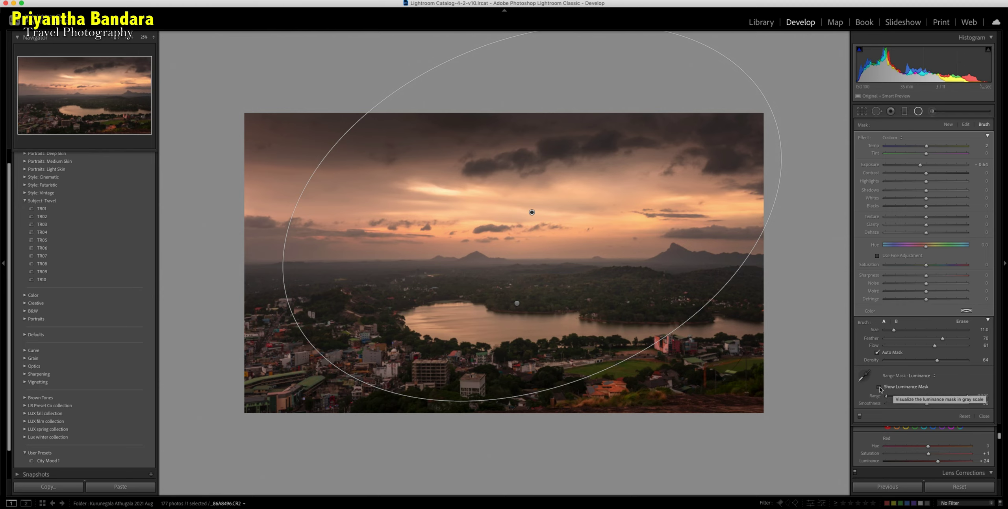
{"action": "left_click", "coordinate": [913, 387]}
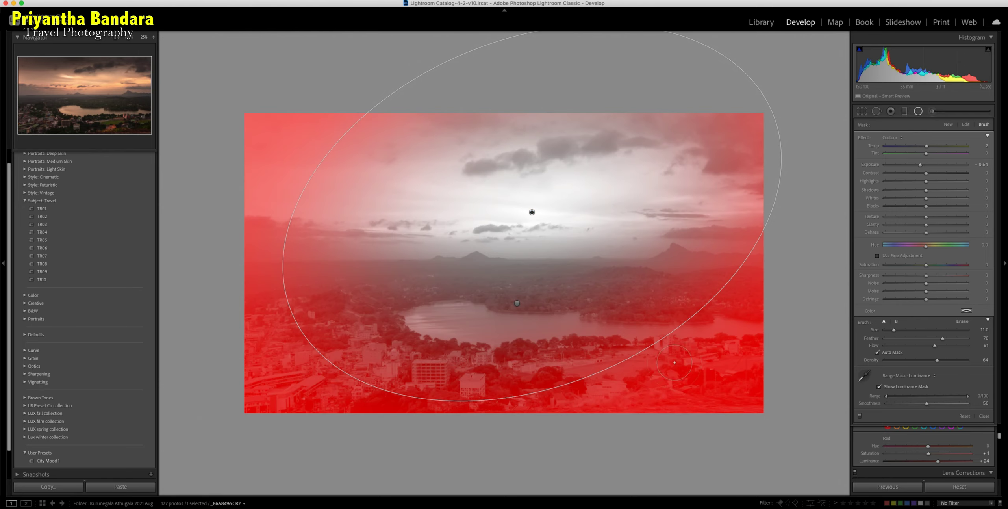
{"action": "left_click", "coordinate": [963, 322]}
- Erase the mask from the lake and left horizon hills, then hide the overlay
{"action": "scroll", "coordinate": [698, 170], "scroll_direction": "up", "scroll_amount": 4}
{"action": "key", "text": "h"}
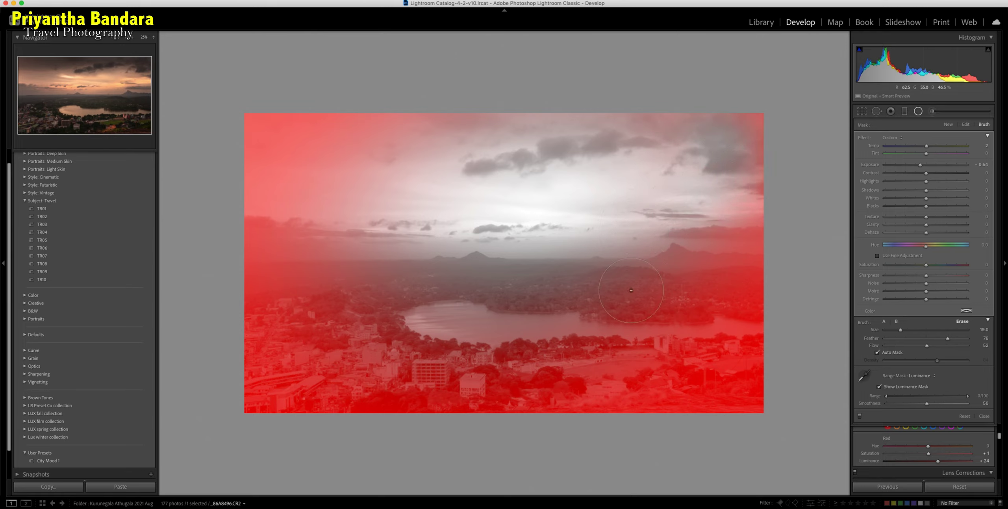
{"action": "left_click_drag", "start_coordinate": [546, 330], "coordinate": [577, 311]}
{"action": "left_click_drag", "start_coordinate": [422, 339], "coordinate": [322, 344]}
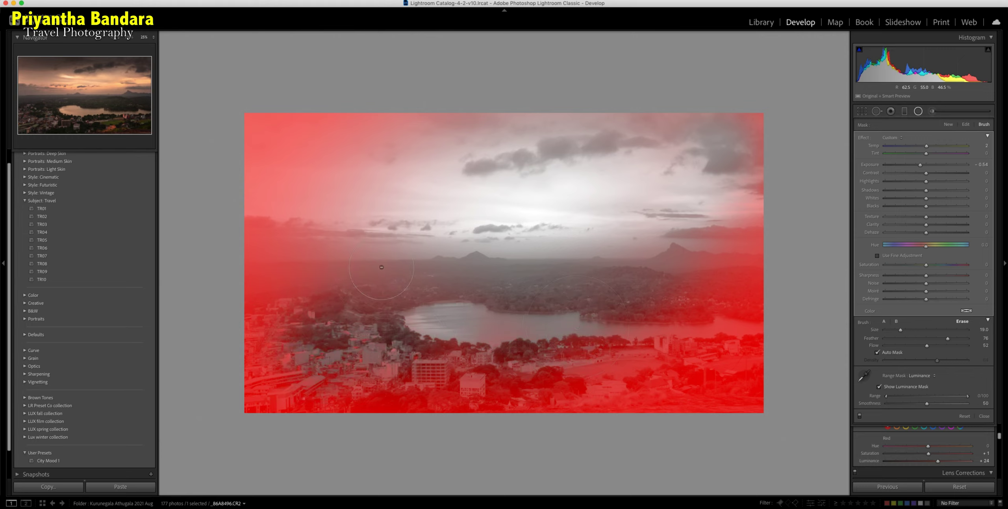
{"action": "left_click_drag", "start_coordinate": [366, 241], "coordinate": [389, 263]}
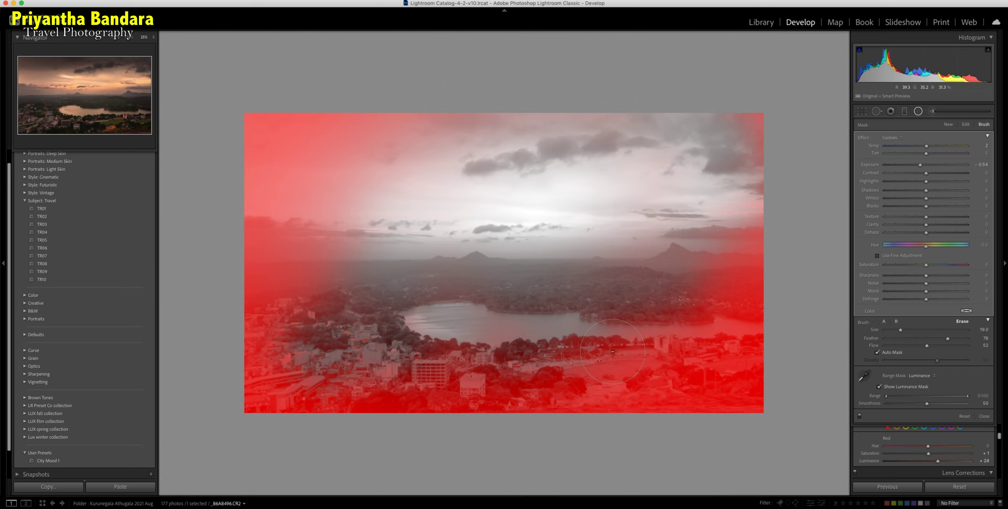
{"action": "left_click", "coordinate": [879, 387]}
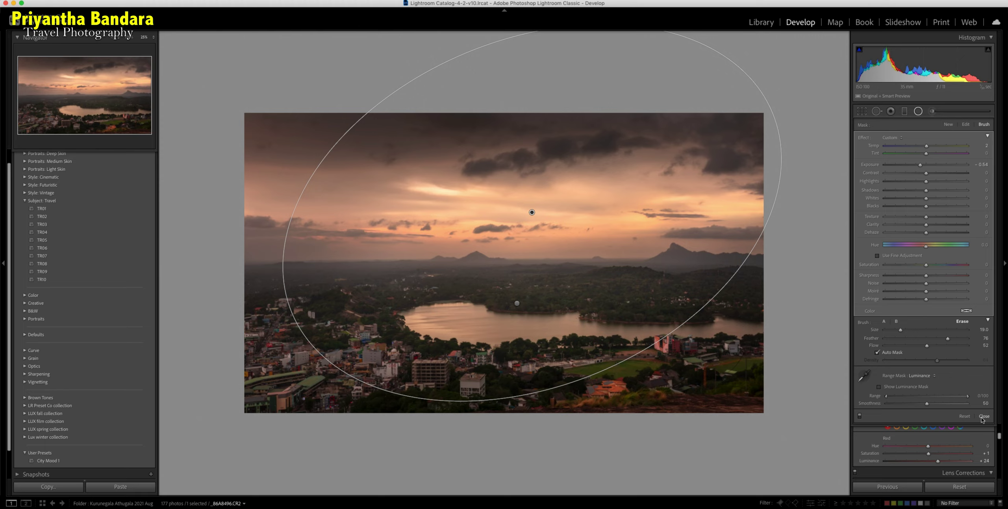
- Add a second oval around the lake with exposure raised to +0.93, then reselect the sky oval
{"action": "left_click", "coordinate": [919, 112]}
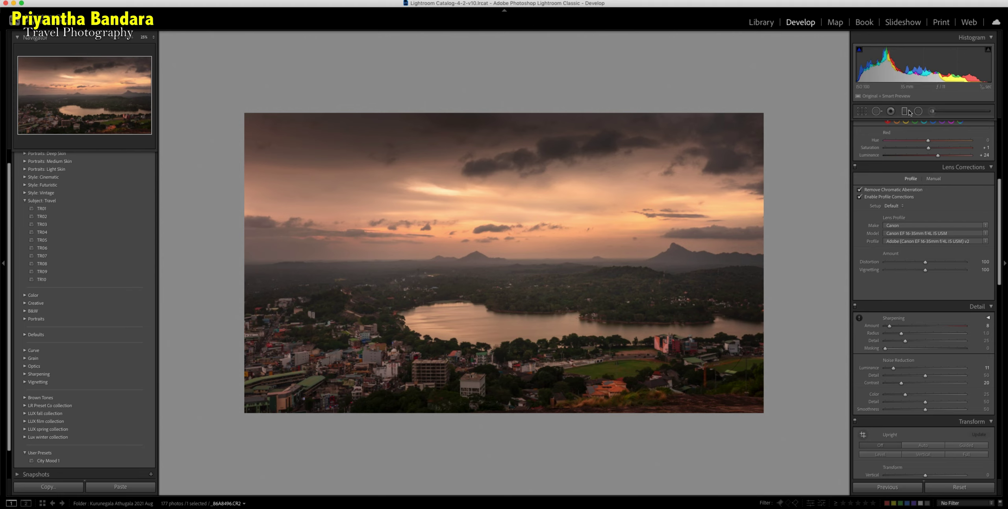
{"action": "key", "text": "shift+m"}
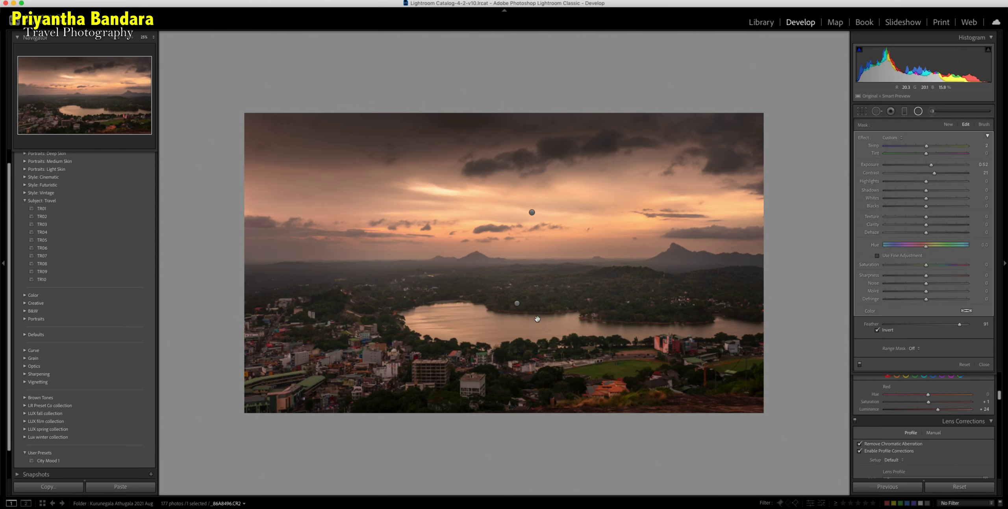
{"action": "left_click_drag", "start_coordinate": [517, 305], "coordinate": [742, 373]}
{"action": "left_click_drag", "start_coordinate": [929, 164], "coordinate": [934, 166]}
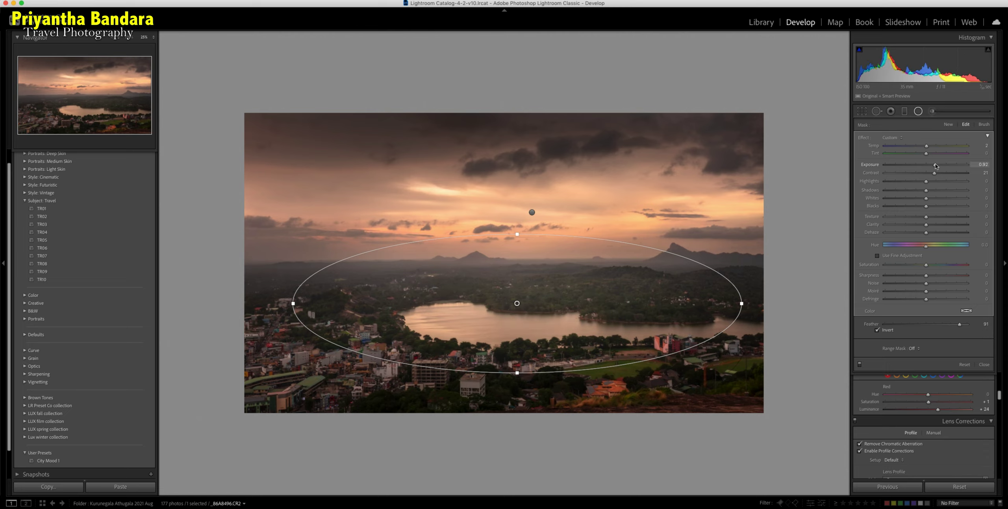
{"action": "left_click_drag", "start_coordinate": [516, 303], "coordinate": [512, 310]}
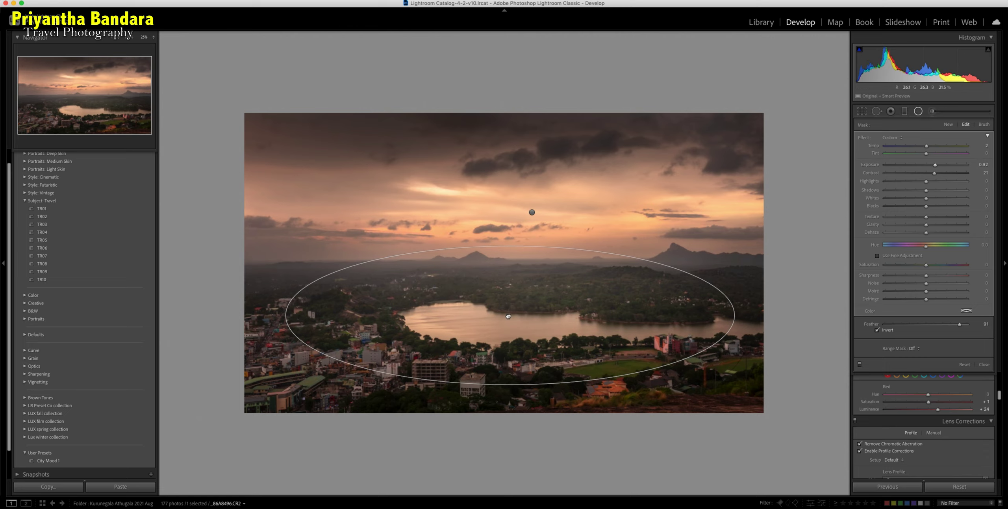
{"action": "left_click", "coordinate": [532, 212]}
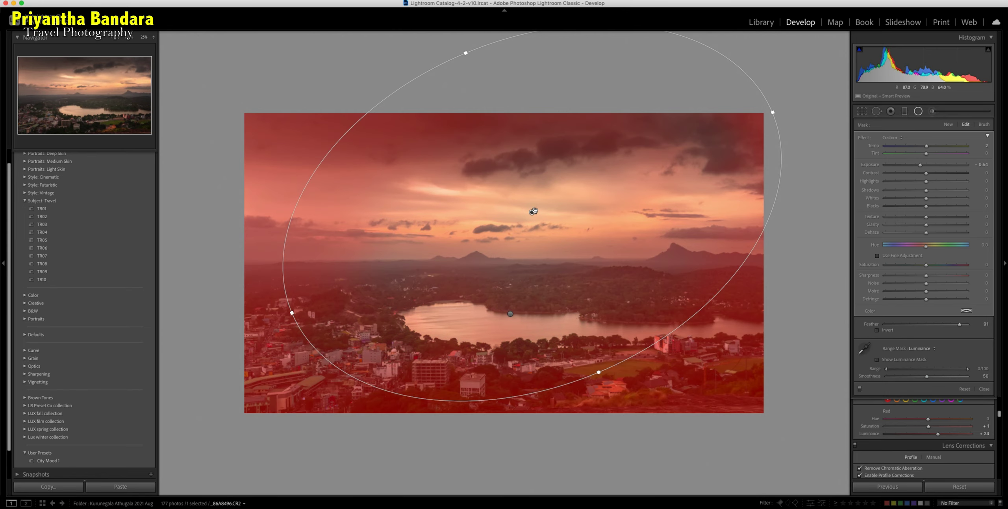
- Fit a new ellipse over the horizon with Dehaze 23, Contrast 28 and Exposure 0.25
{"action": "left_click", "coordinate": [981, 388]}
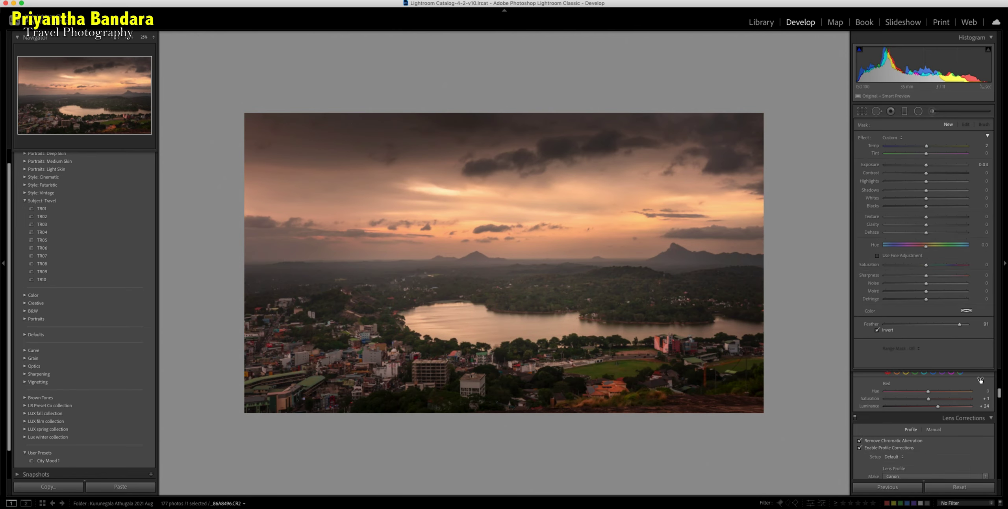
{"action": "left_click", "coordinate": [917, 111]}
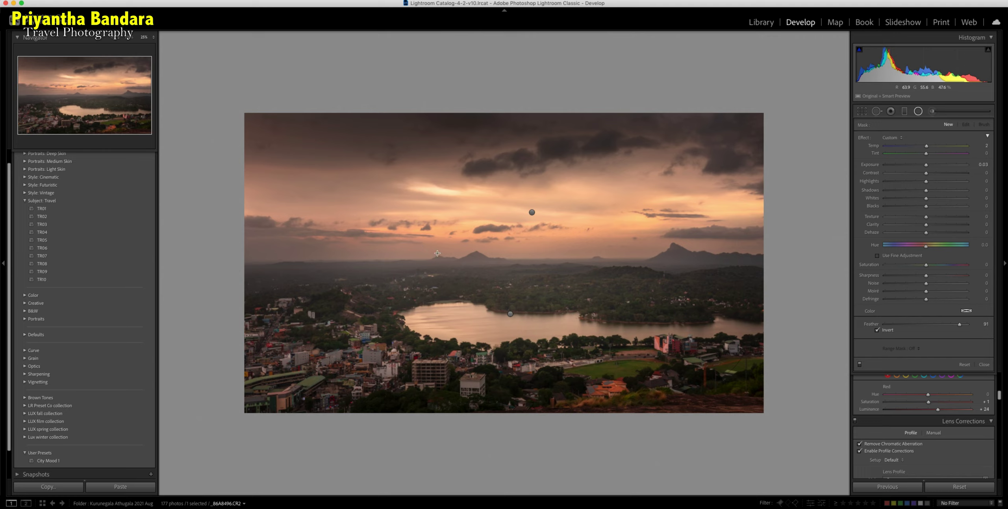
{"action": "mouse_move", "coordinate": [438, 253]}
{"action": "left_mouse_down"}
{"action": "mouse_move", "coordinate": [715, 287]}
{"action": "mouse_move", "coordinate": [685, 284]}
{"action": "left_mouse_up"}
{"action": "mouse_move", "coordinate": [546, 272]}
{"action": "left_mouse_down"}
{"action": "mouse_move", "coordinate": [630, 272]}
{"action": "mouse_move", "coordinate": [612, 271]}
{"action": "left_mouse_up"}
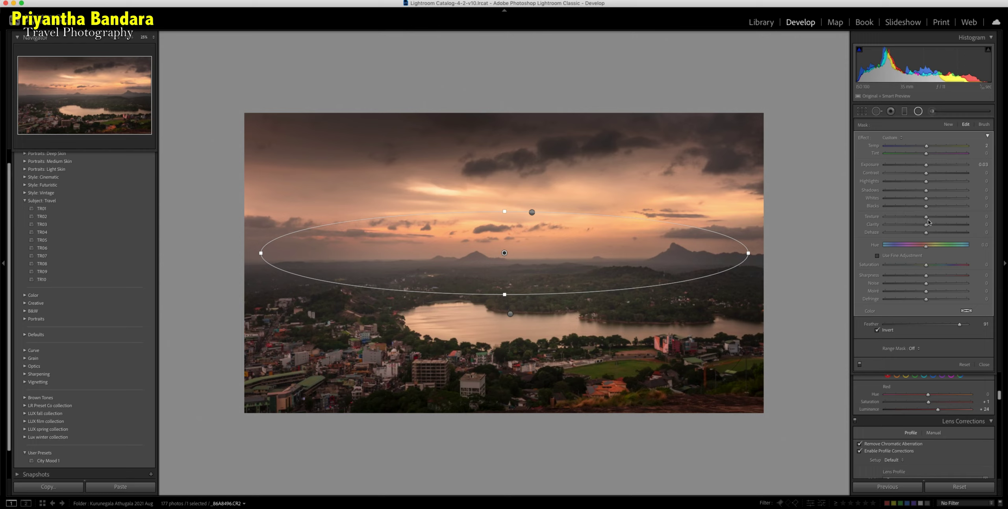
{"action": "left_click", "coordinate": [937, 232]}
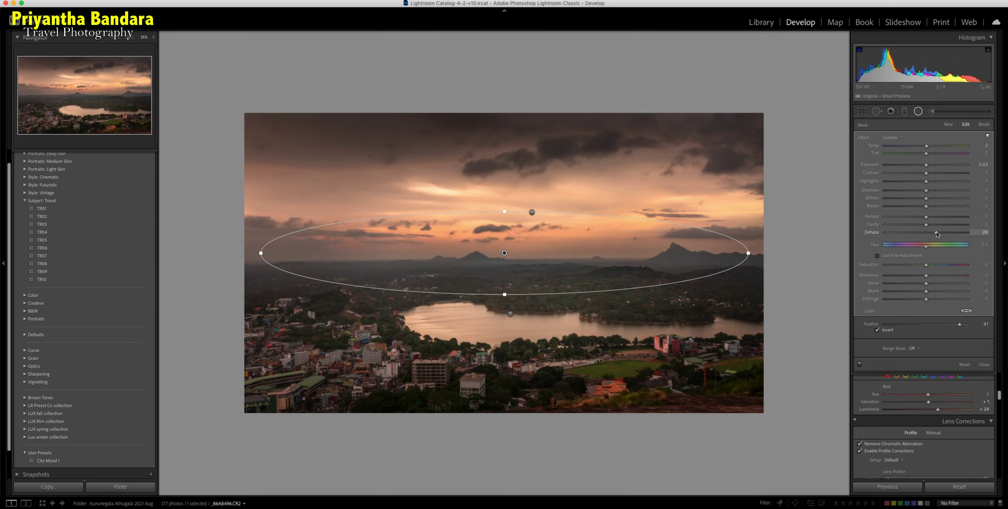
{"action": "left_click_drag", "start_coordinate": [937, 233], "coordinate": [935, 233]}
{"action": "left_click_drag", "start_coordinate": [926, 164], "coordinate": [937, 174]}
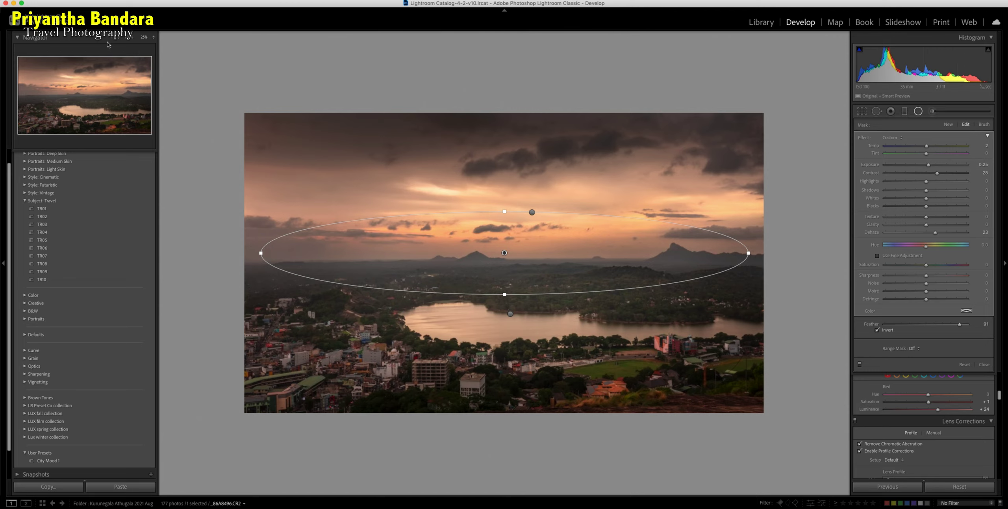
- Zoom in to check the horizon detail, zoom back out, and close the radial filter
{"action": "left_click", "coordinate": [130, 37]}
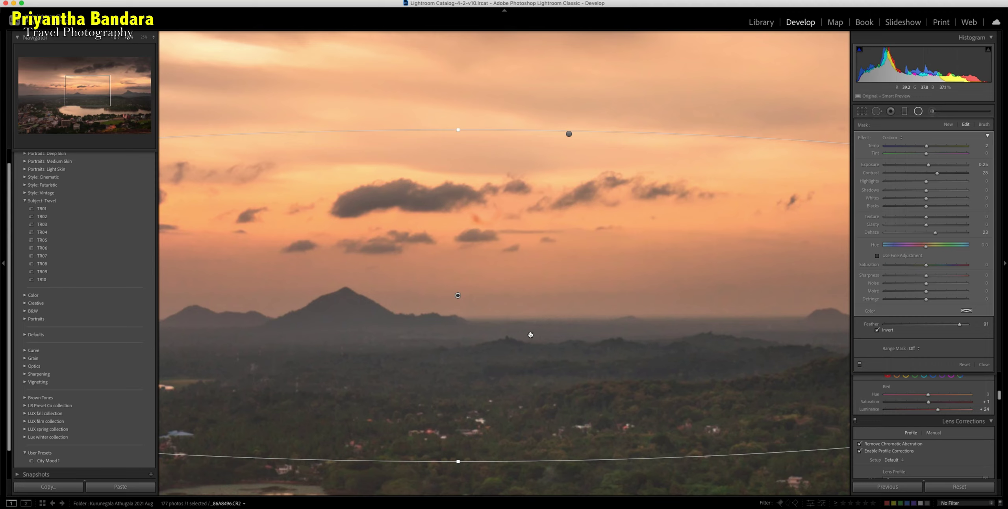
{"action": "scroll", "coordinate": [531, 335], "scroll_direction": "down", "scroll_amount": 2}
{"action": "scroll", "coordinate": [530, 335], "scroll_direction": "down", "scroll_amount": 2}
{"action": "scroll", "coordinate": [530, 334], "scroll_direction": "down", "scroll_amount": 1}
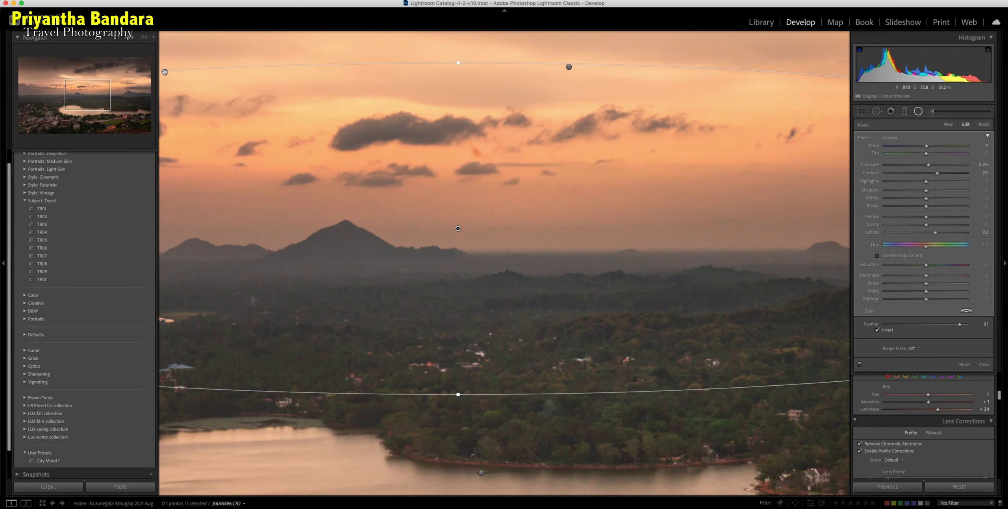
{"action": "left_click", "coordinate": [145, 37]}
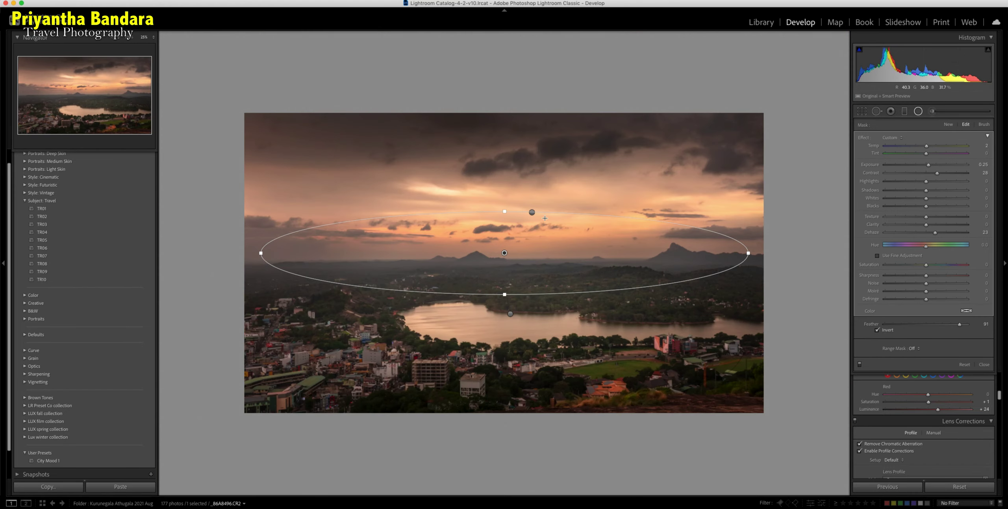
{"action": "left_click", "coordinate": [983, 364]}
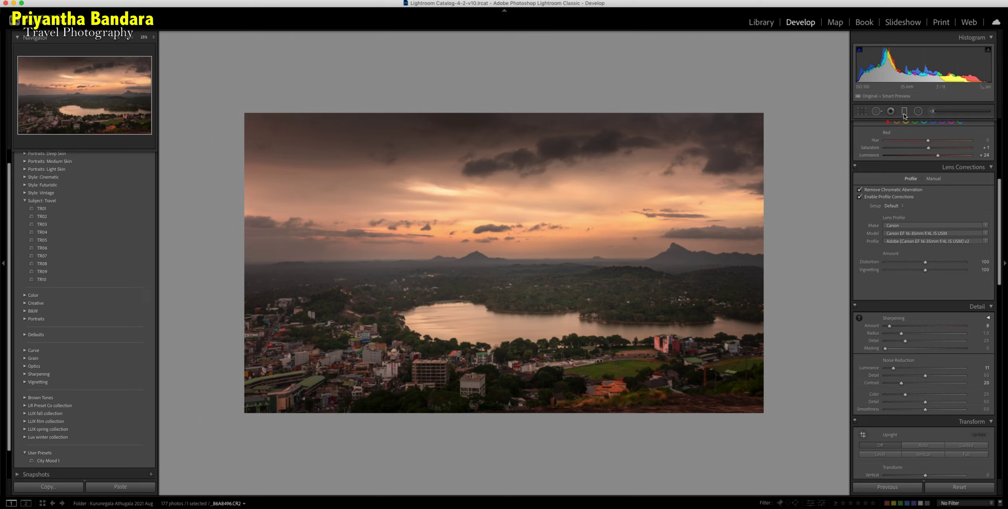
- Lower the overall Shadows from +92 to +78
{"action": "scroll", "coordinate": [929, 221], "scroll_direction": "up", "scroll_amount": 2}
{"action": "scroll", "coordinate": [931, 228], "scroll_direction": "up", "scroll_amount": 3}
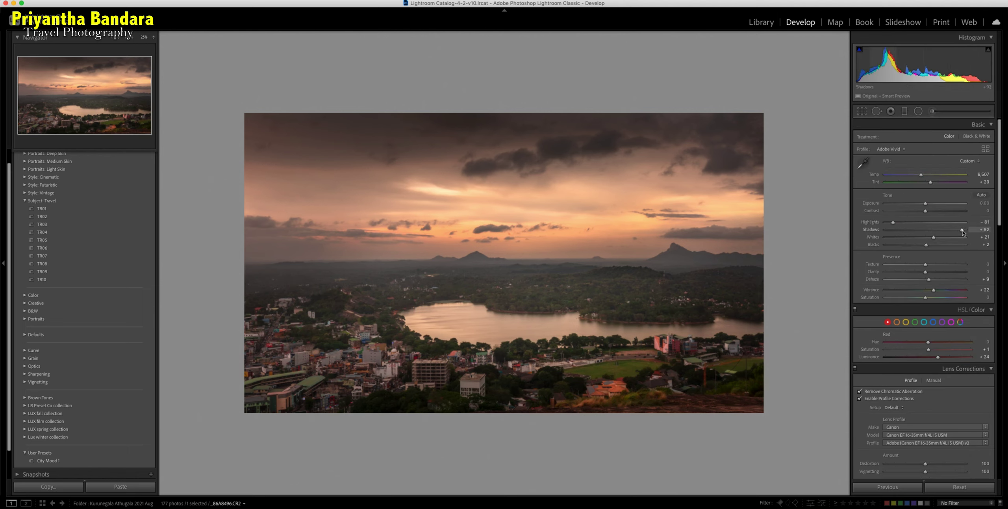
{"action": "left_click_drag", "start_coordinate": [962, 232], "coordinate": [956, 230]}
- Add a brushed adjustment with exposure about 2.7, then show Before/After stacked
{"action": "left_click", "coordinate": [932, 111]}
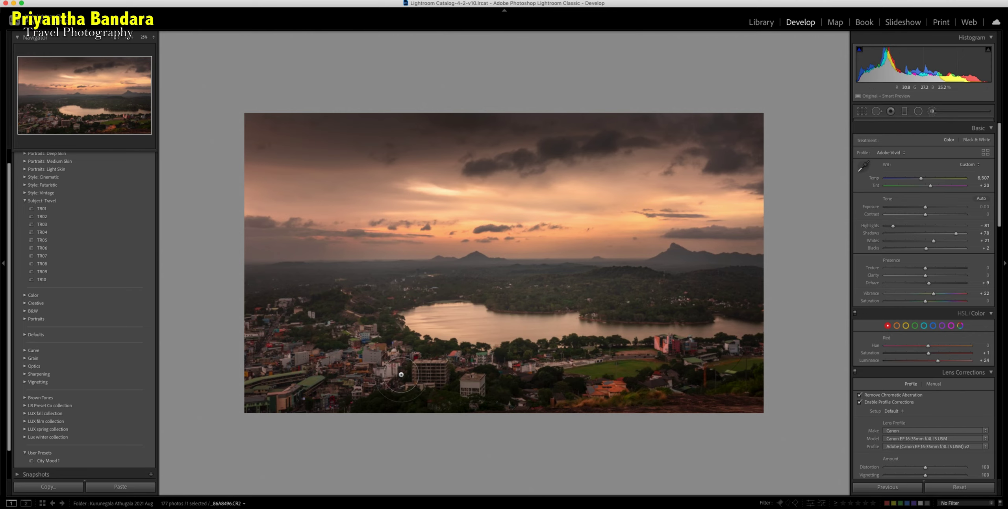
{"action": "scroll", "coordinate": [401, 374], "scroll_direction": "down", "scroll_amount": 3}
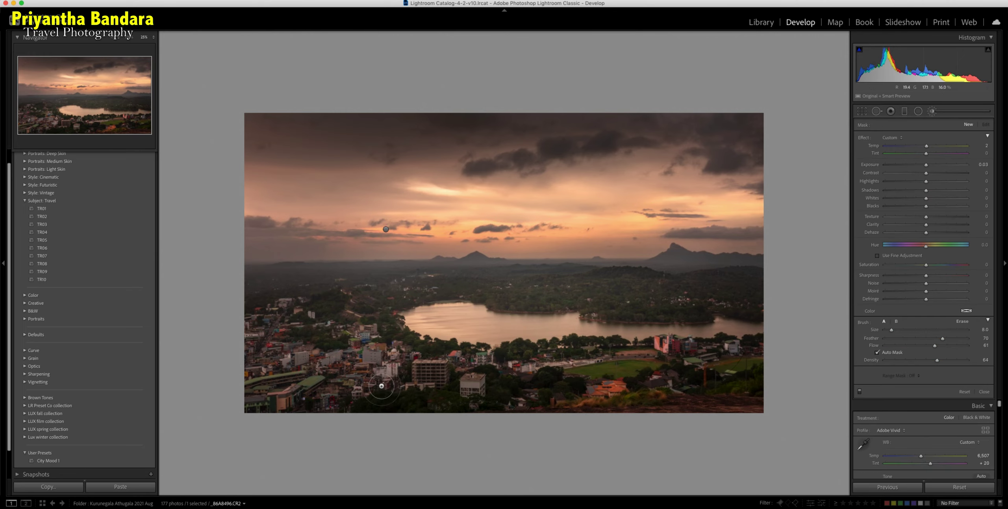
{"action": "key", "text": "h"}
{"action": "left_click_drag", "start_coordinate": [926, 164], "coordinate": [947, 169]}
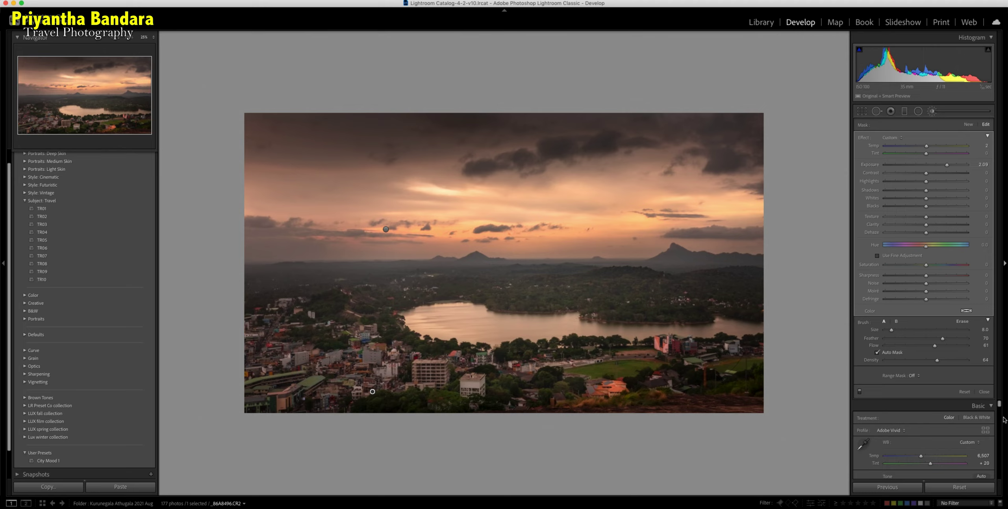
{"action": "left_click", "coordinate": [984, 391]}
{"action": "key", "text": "alt+y"}
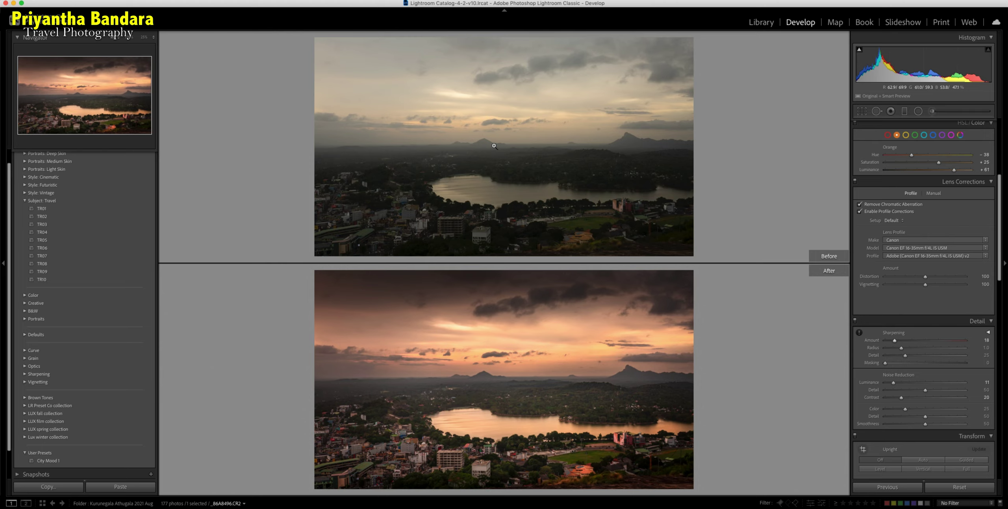
- Zoom both Before and After views into the lake, zoom further, then back out
{"action": "left_click", "coordinate": [439, 415]}
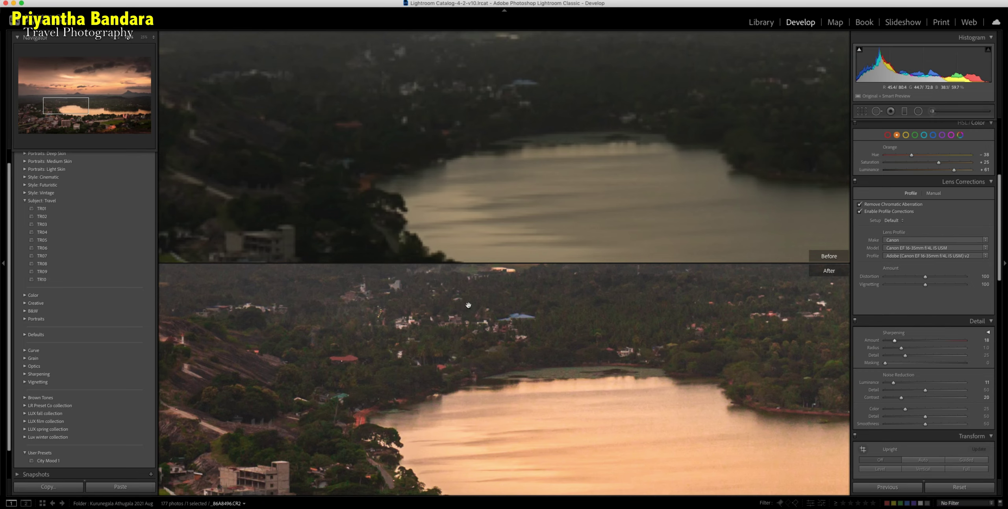
{"action": "key", "text": "super+equal"}
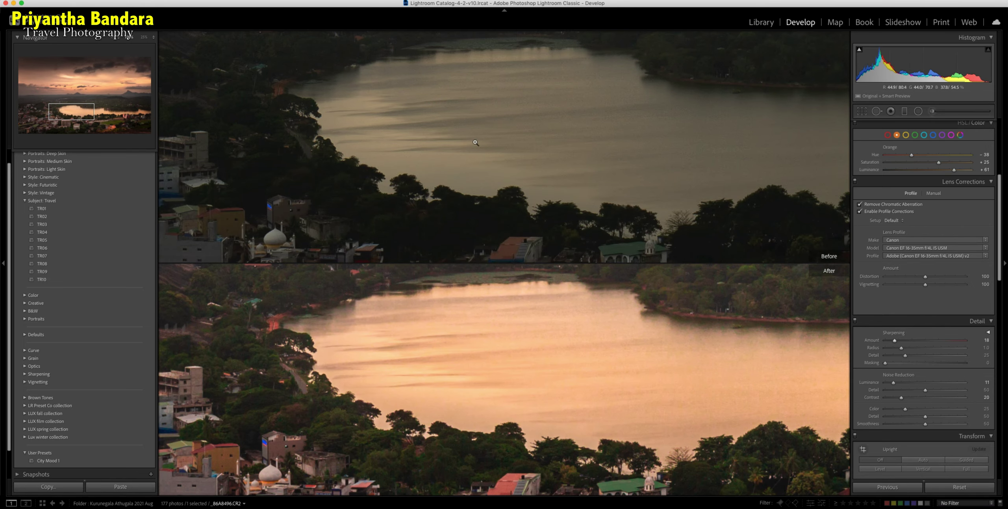
{"action": "left_click", "coordinate": [475, 142]}
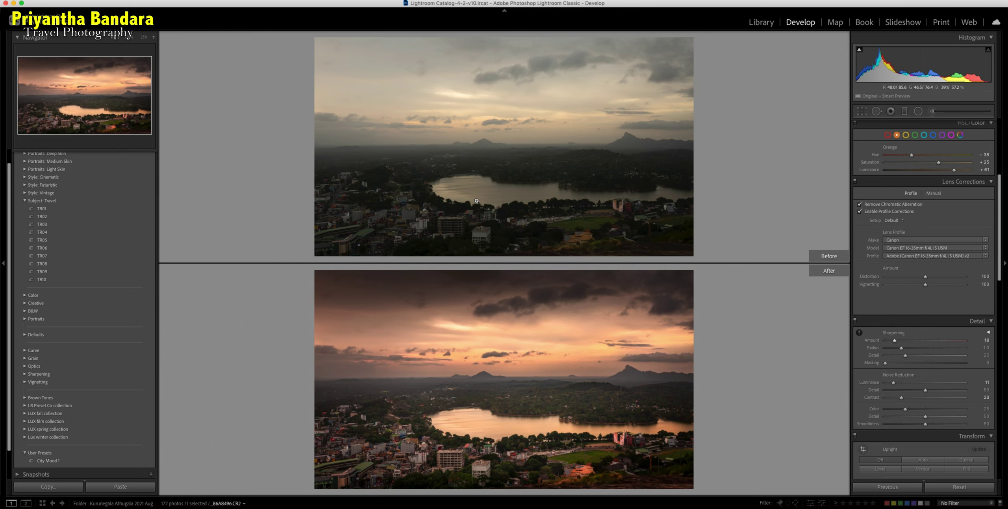
- Return to the edited photo alone, cycle lights dim, out and back, then preview full-screen
{"action": "key", "text": "y"}
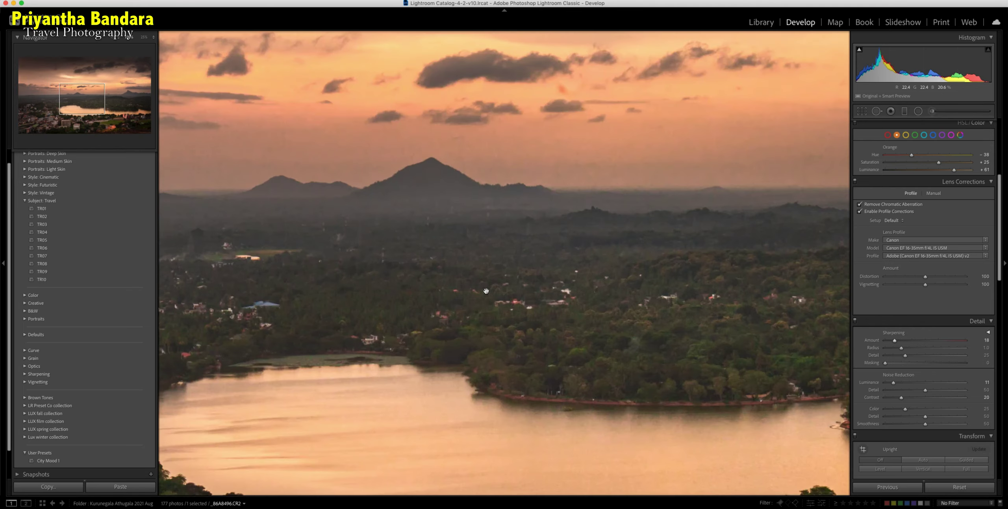
{"action": "left_click", "coordinate": [486, 291]}
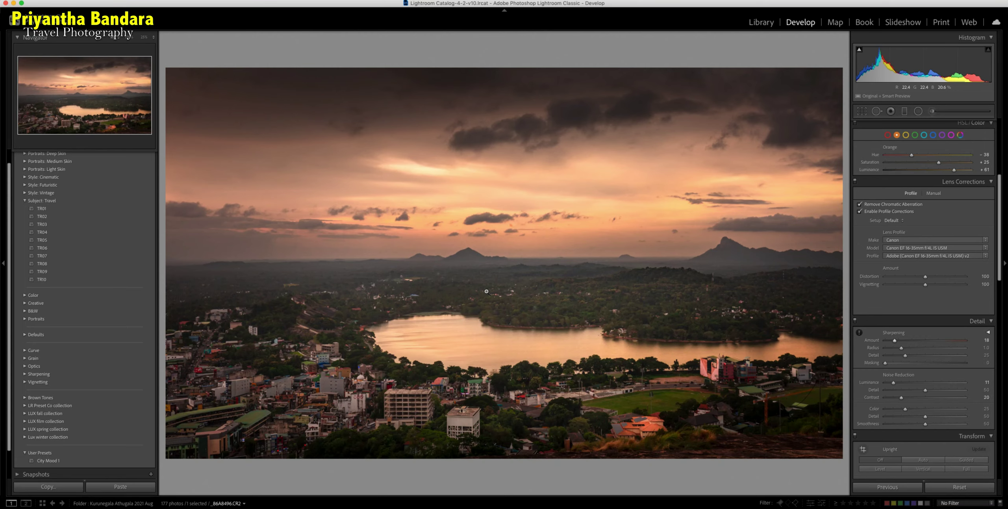
{"action": "key", "text": "l"}
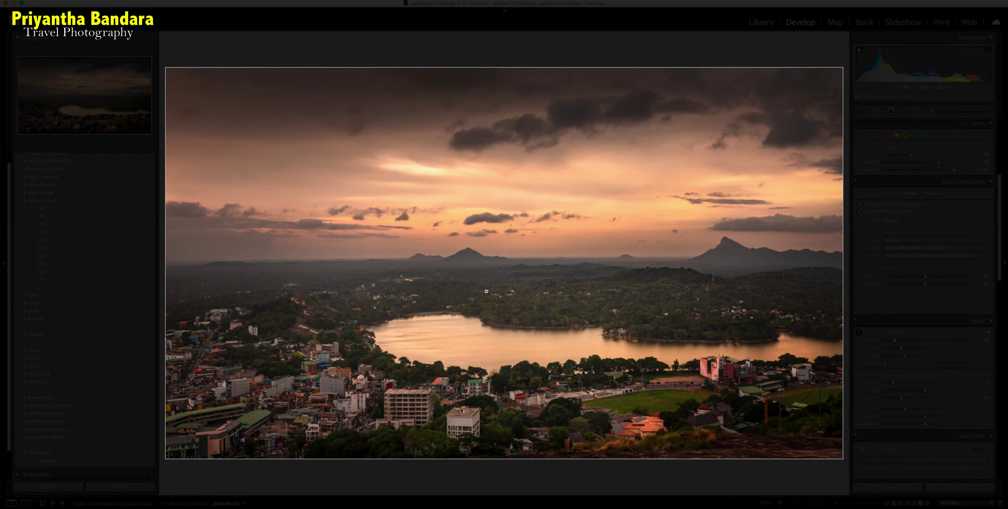
{"action": "key", "text": "l"}
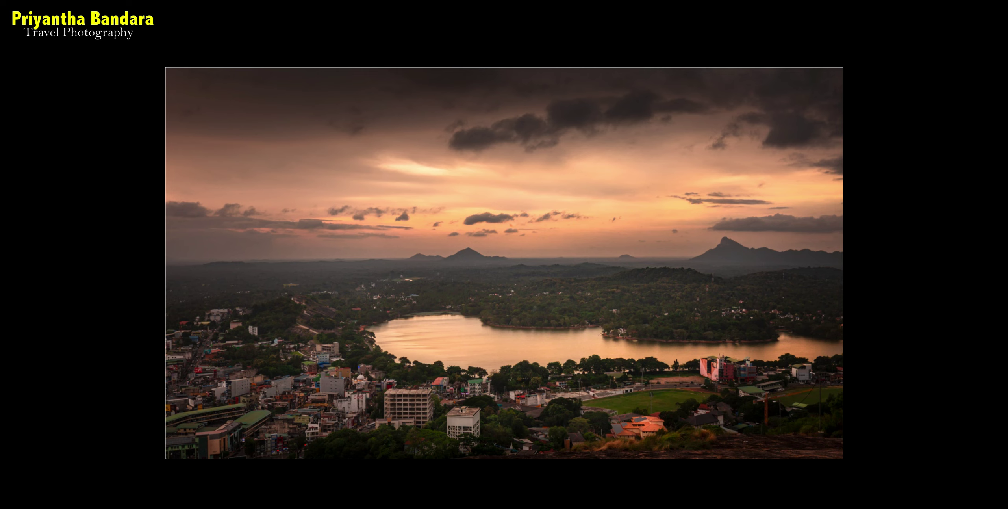
{"action": "key", "text": "l"}
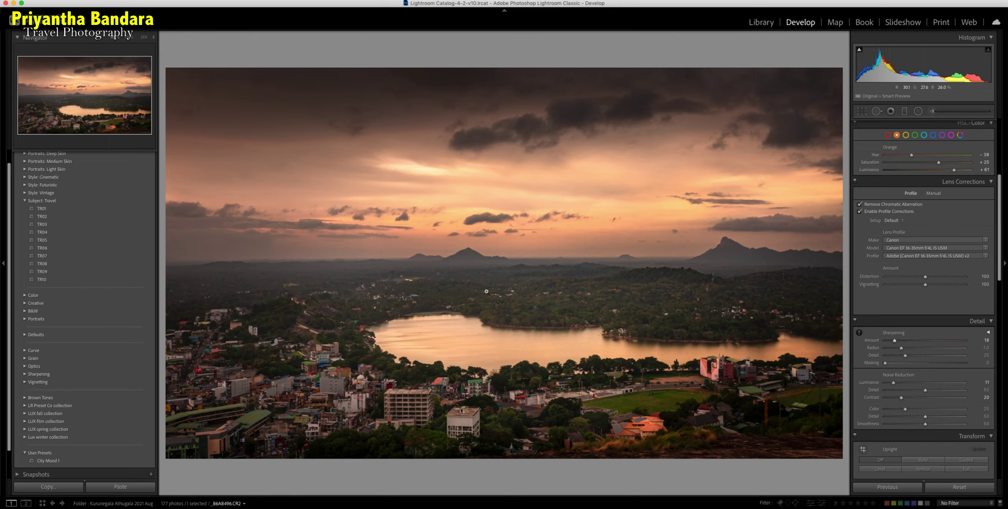
{"action": "key", "text": "f"}
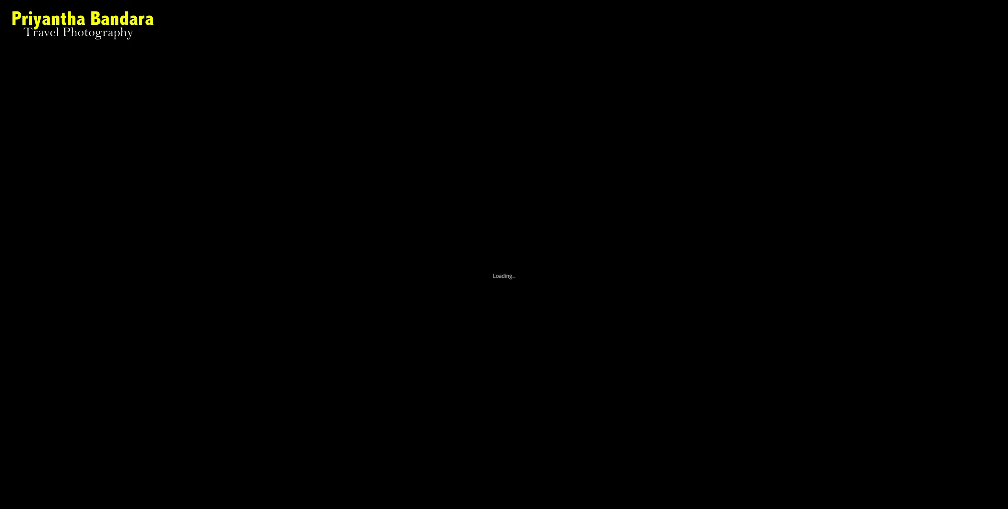